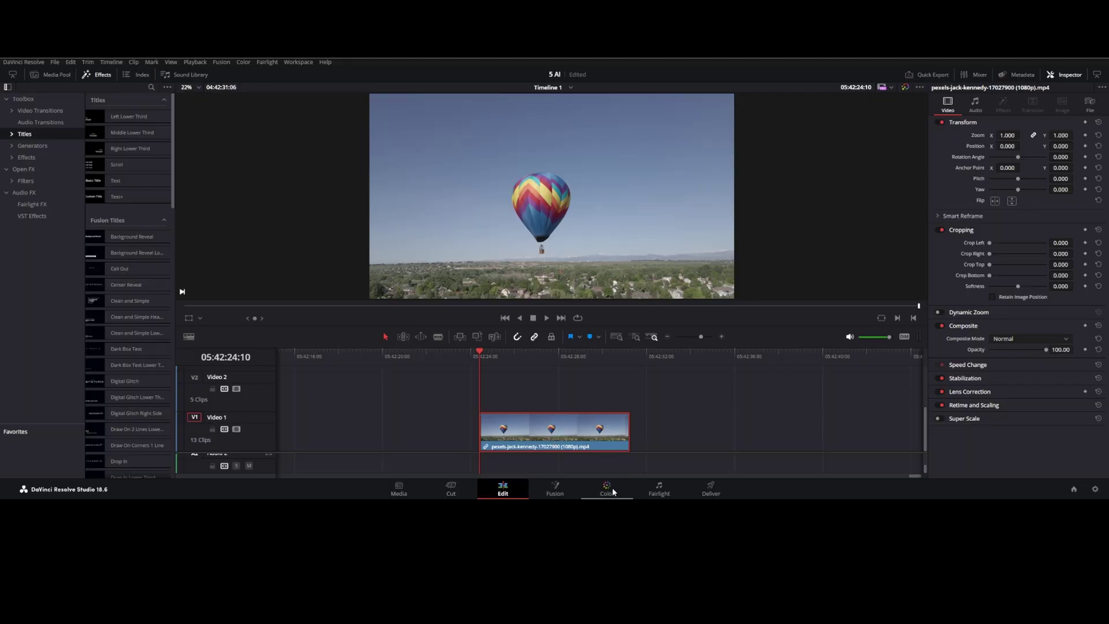
- Switch to the Color page with the hot-air balloon clip loaded
left_click(613, 492)
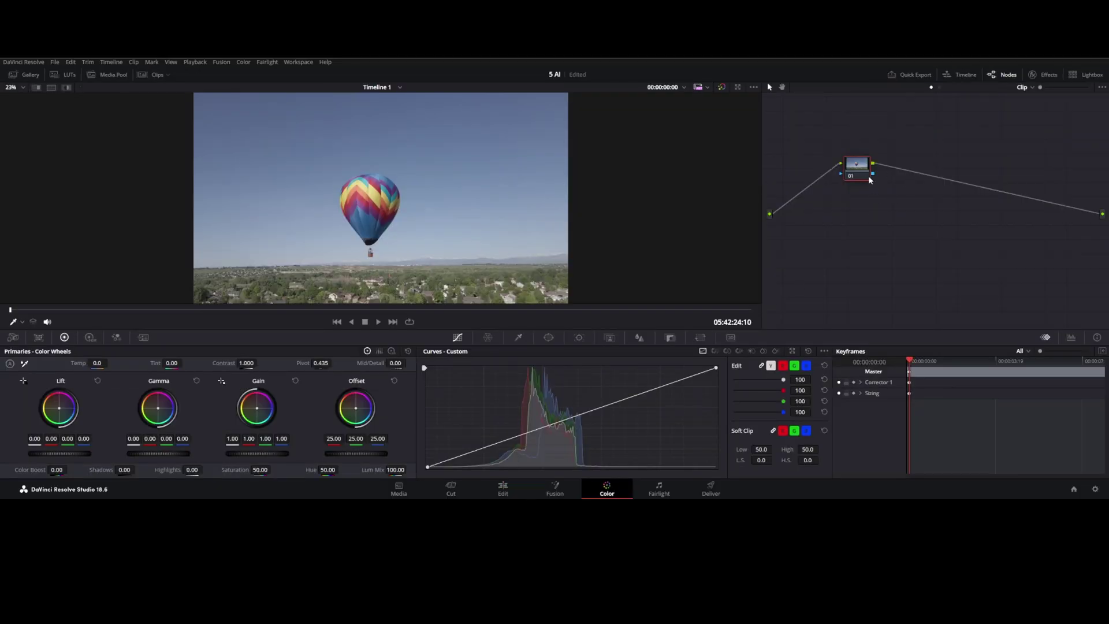
- Add serial node 02 and draw a Curve power window hugging the balloon's outline
right_click(861, 172)
mouse_move(911, 213)
left_click(959, 215)
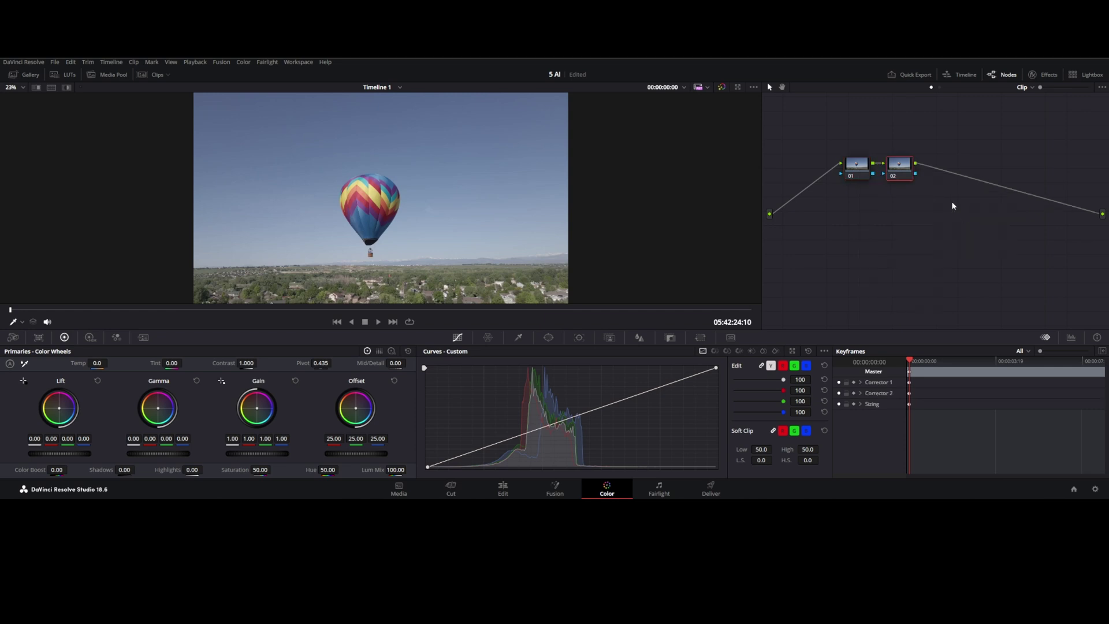
left_click(549, 338)
left_click_drag(382, 167, 421, 168)
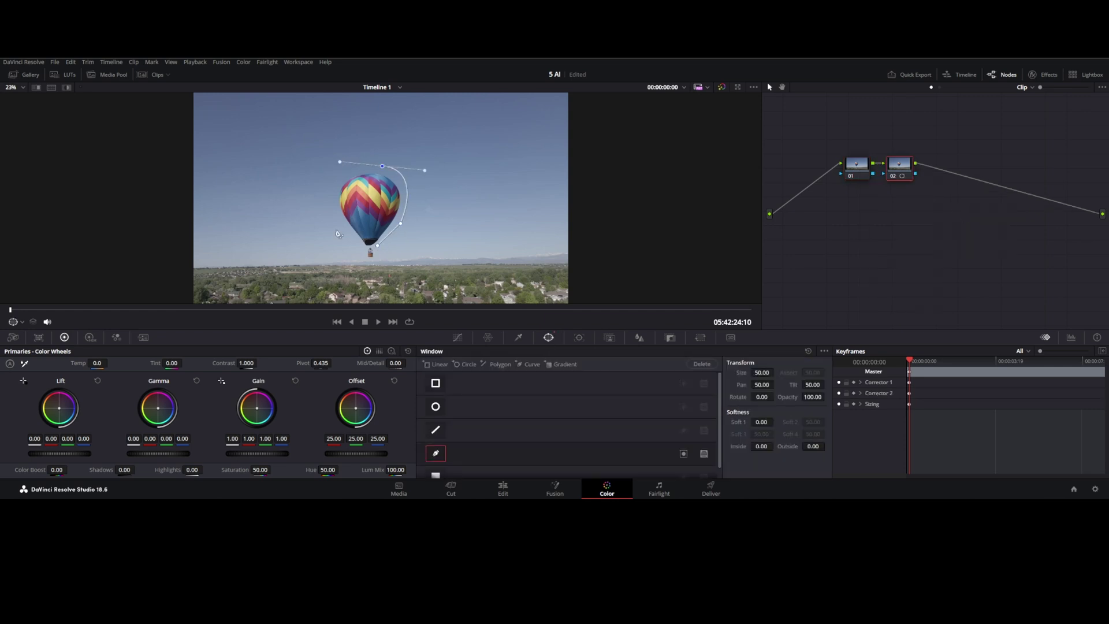
left_click_drag(335, 223, 347, 256)
left_click(368, 259)
left_click_drag(335, 223, 339, 220)
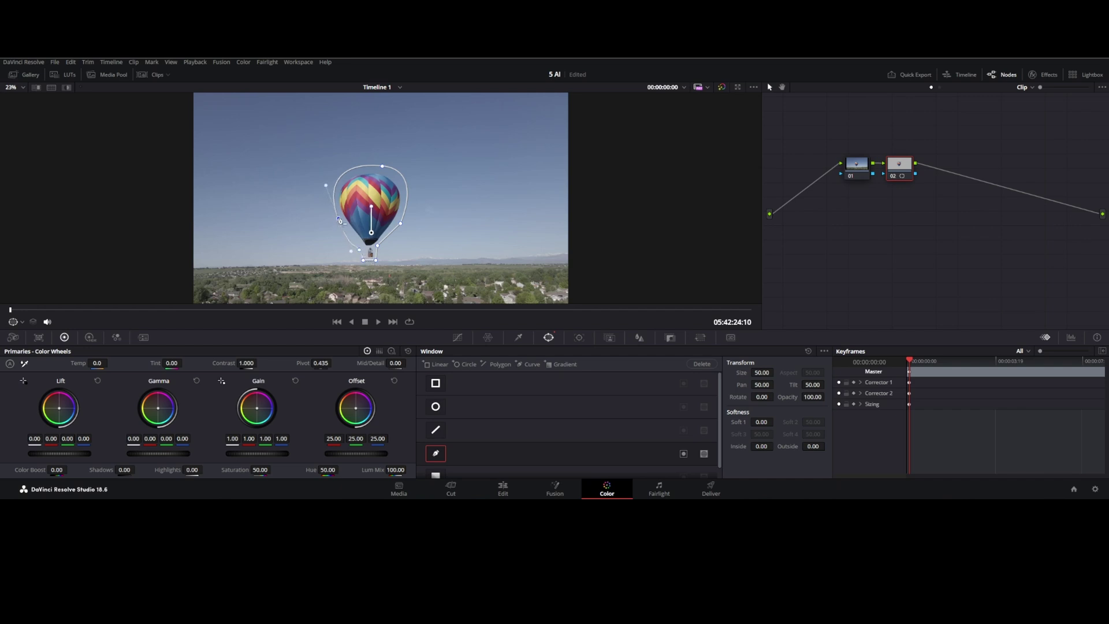
- Track the balloon window forward through the clip, return to the start, and add node 03
left_click(580, 337)
left_click(481, 364)
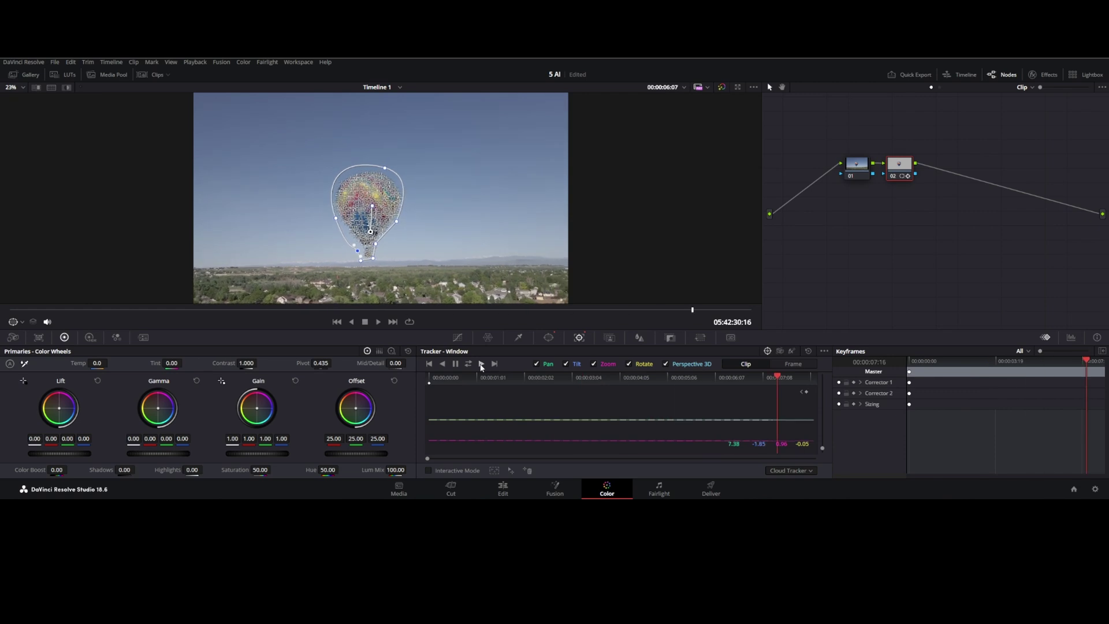
left_click_drag(819, 377, 428, 379)
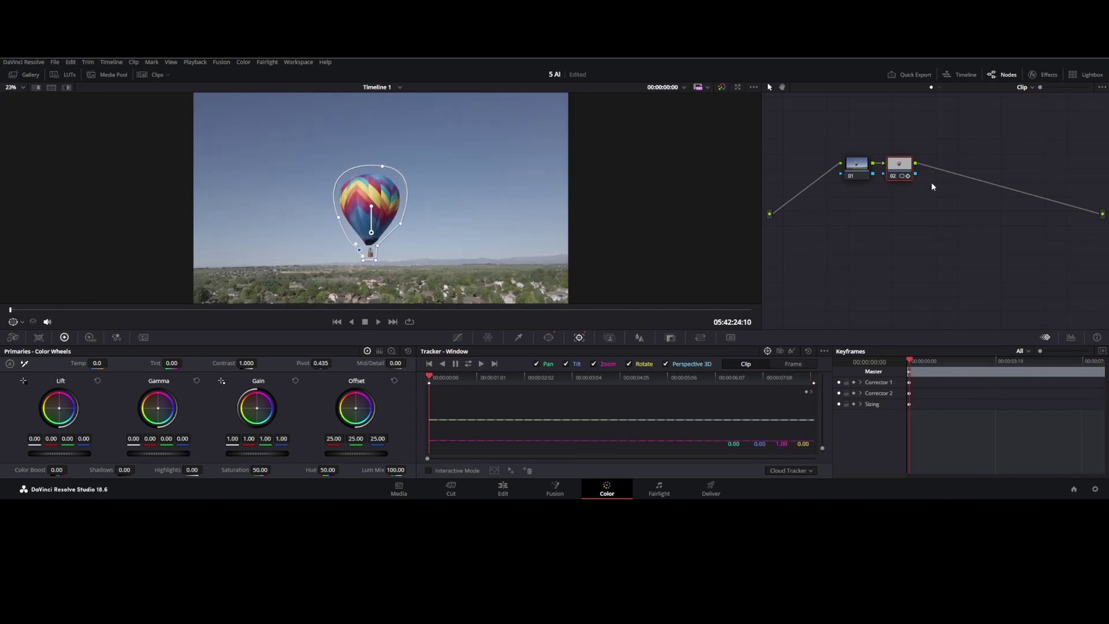
key("alt+s")
- Feed node 02's mask into node 03 and apply Object Removal to node 03
left_click_drag(925, 177, 928, 177)
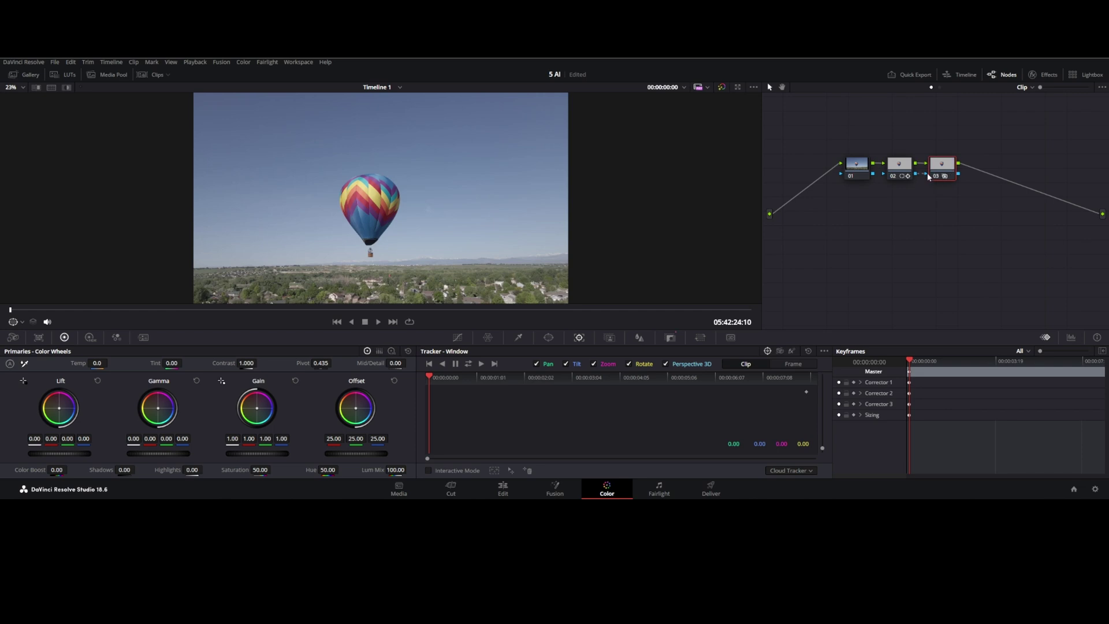
left_click(1044, 80)
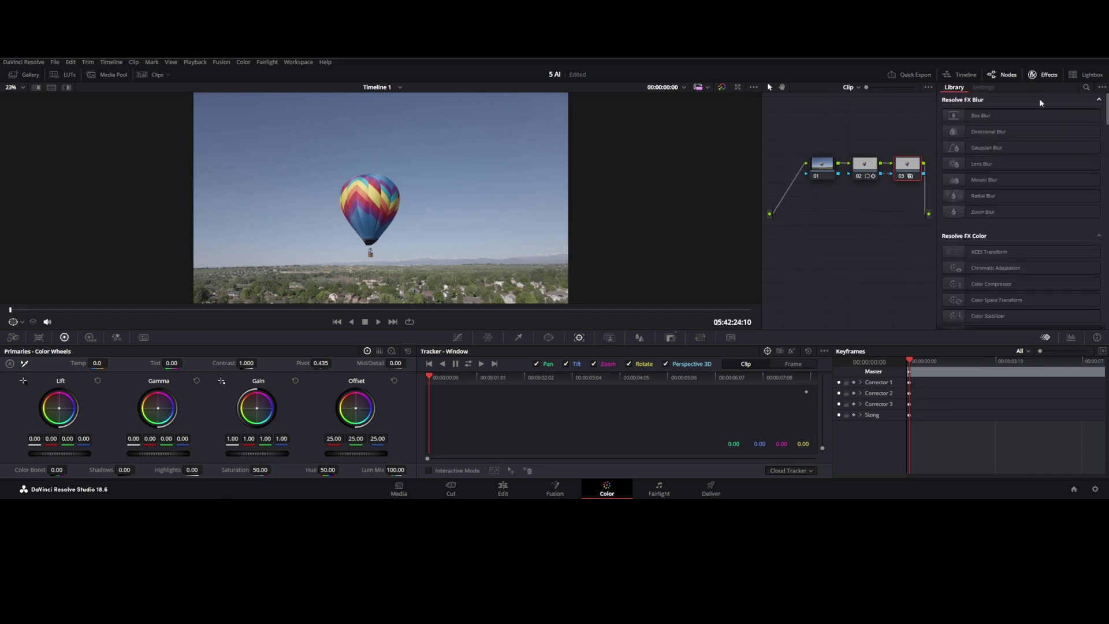
left_click(1087, 87)
type("OBJECT")
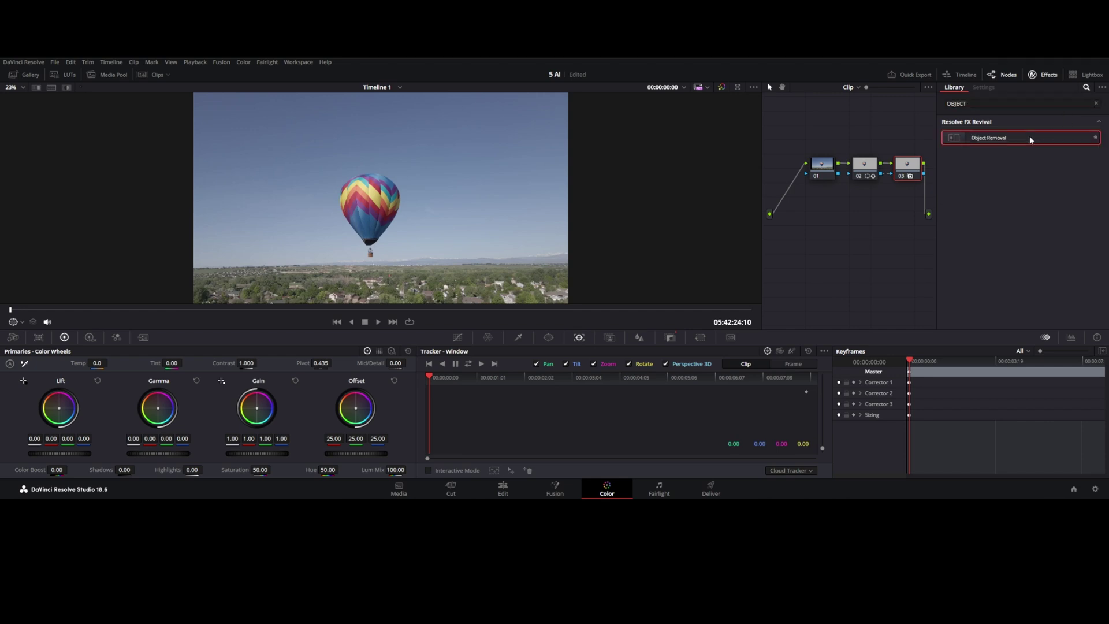
left_click_drag(1029, 137, 906, 171)
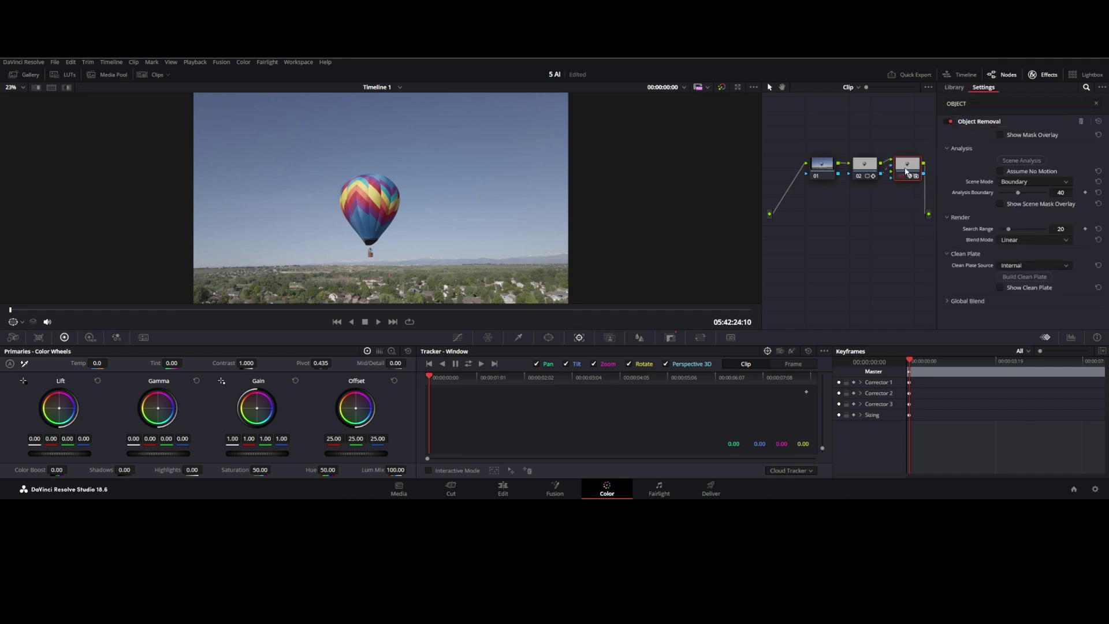
- Set Object Removal to Object scene mode, analyse the scene and build a clean plate
left_click(1031, 181)
left_click(1027, 206)
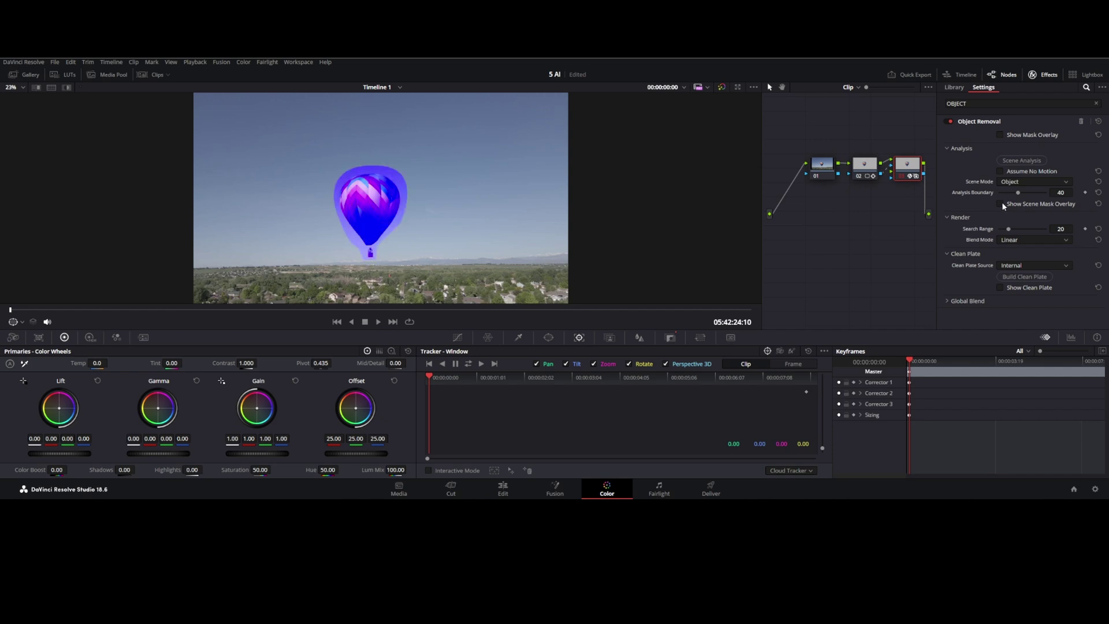
left_click(1001, 204)
left_click(1022, 161)
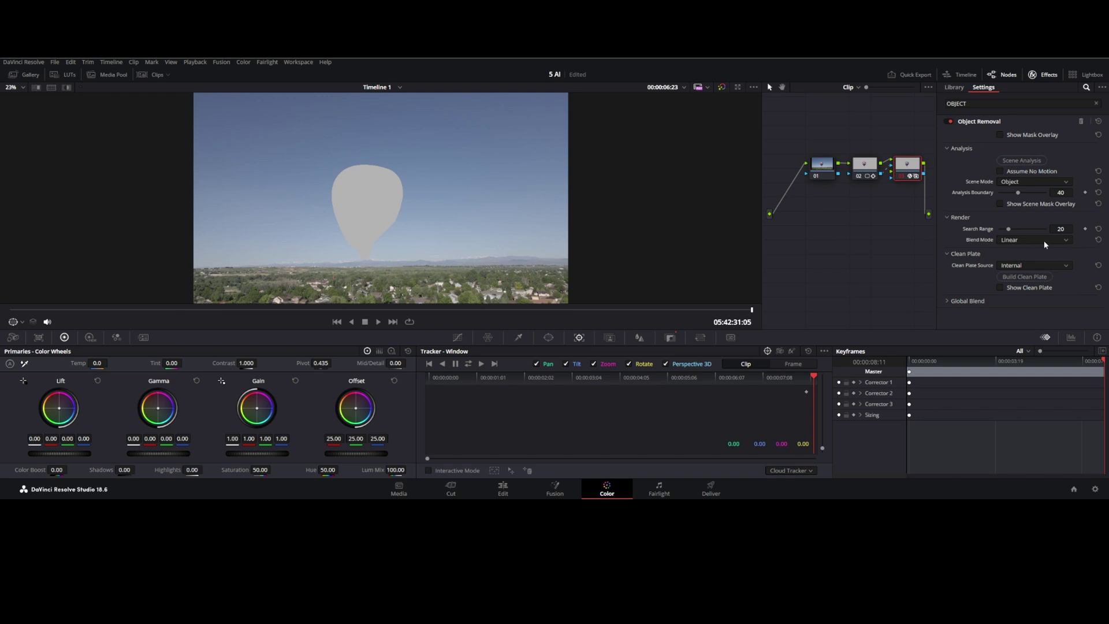
left_click(1032, 277)
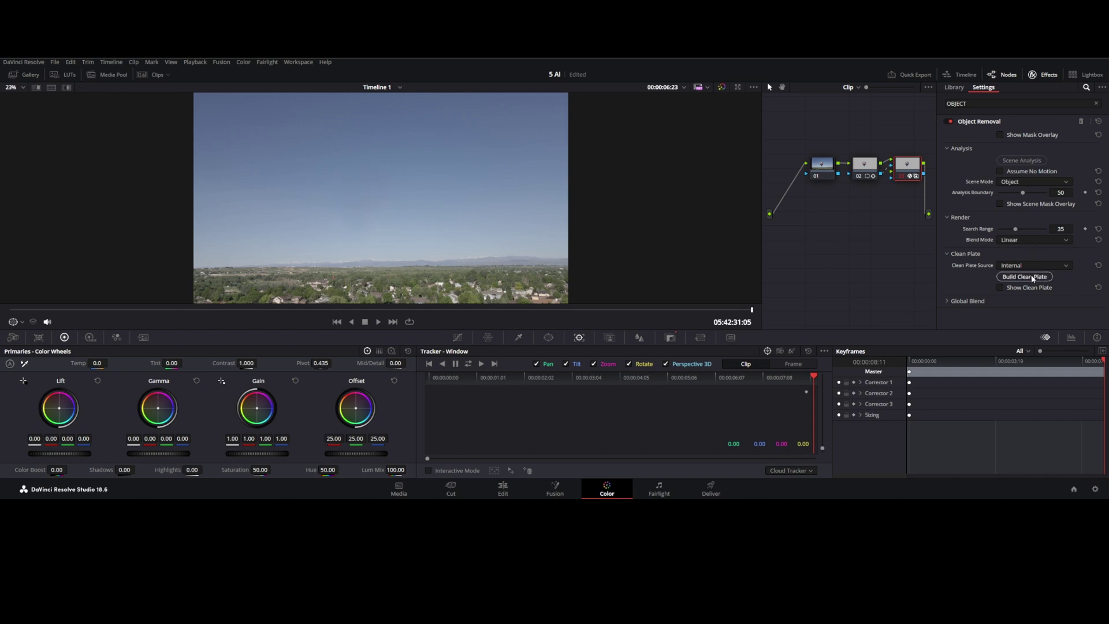
left_click(1026, 241)
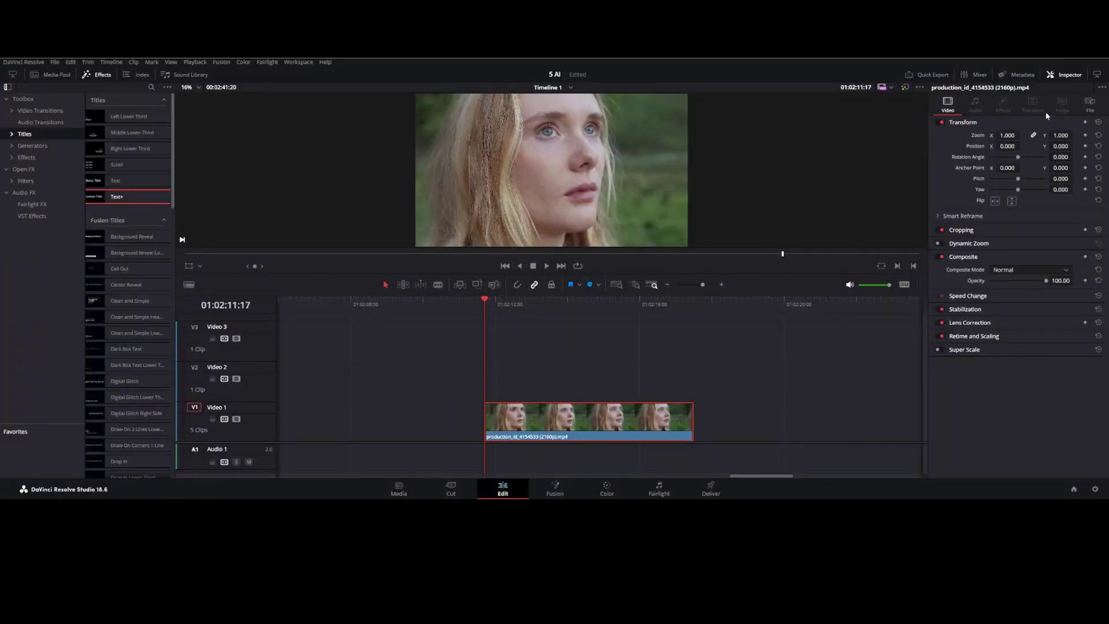
- Bring the woman's close-up onto the Color page and add serial node 02 with Alt+S
left_click(613, 488)
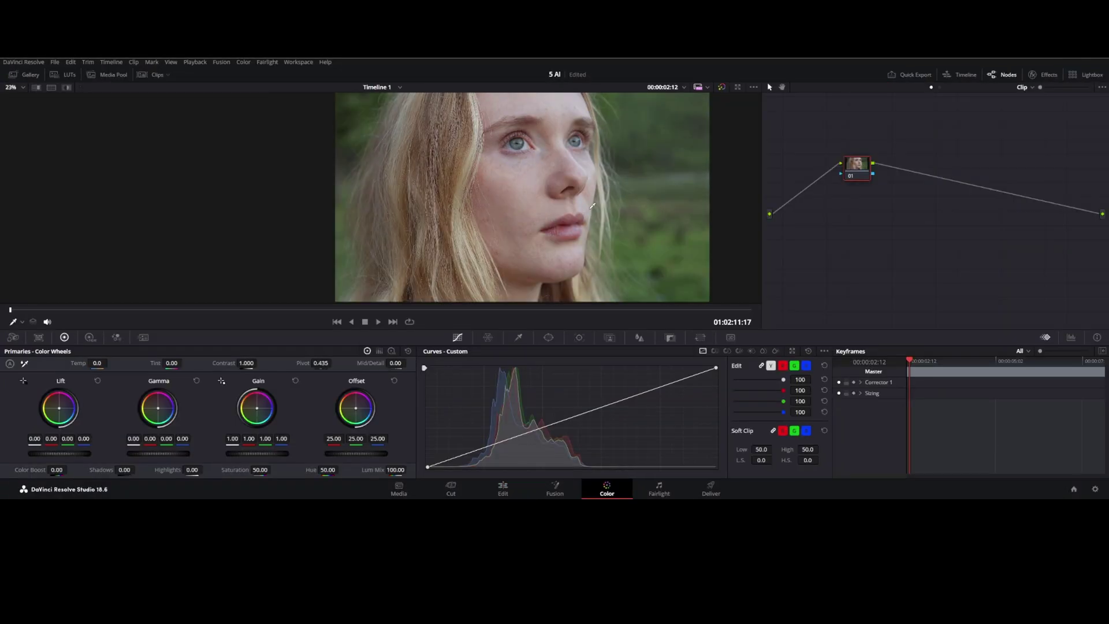
key("alt+s")
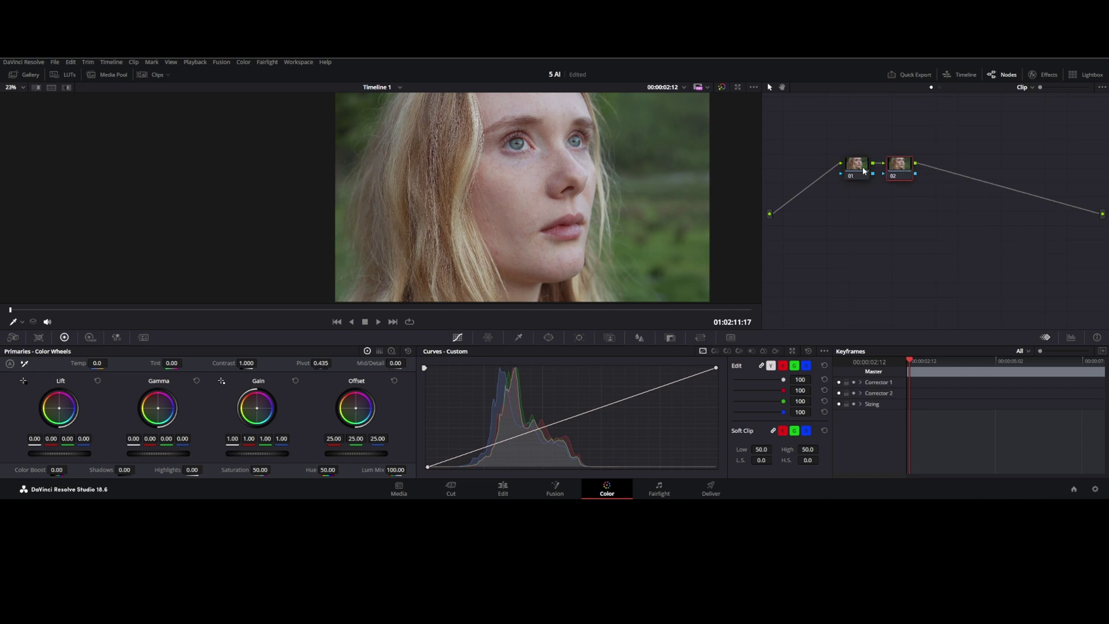
- Apply Face Refinement to node 02 and analyse the woman's face
left_click(1046, 75)
left_click(1017, 103)
type("face")
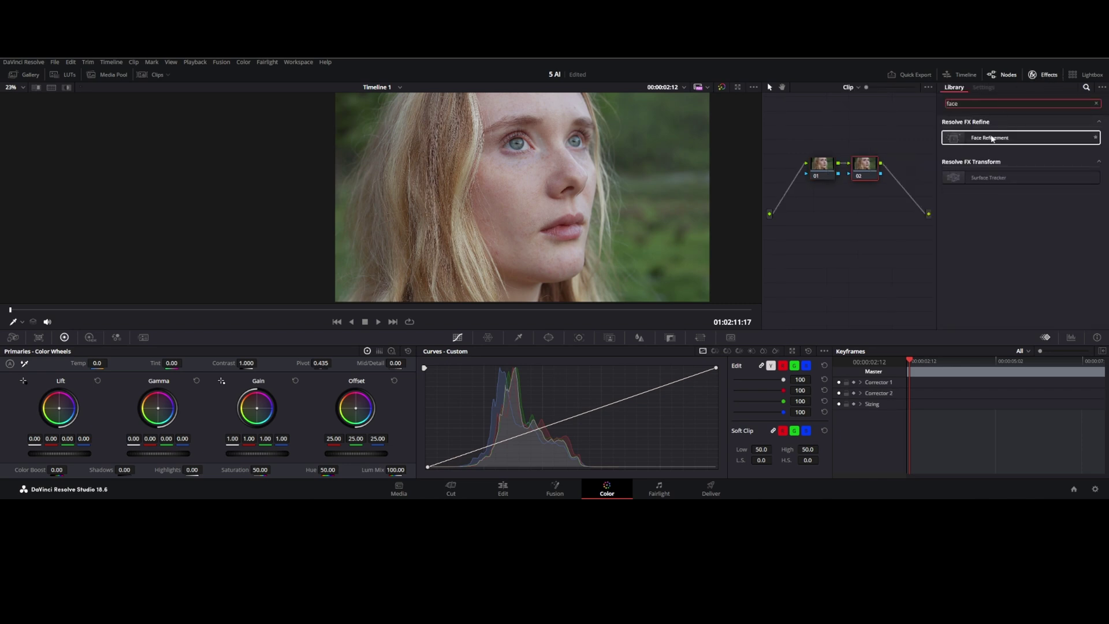
left_click_drag(992, 139, 865, 171)
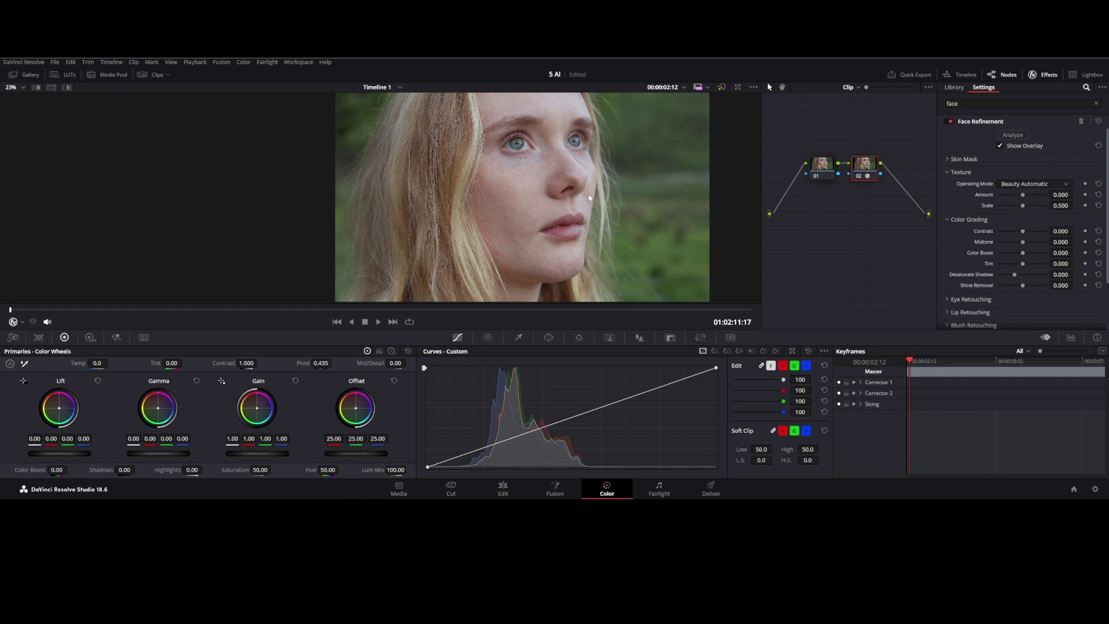
left_click(1022, 135)
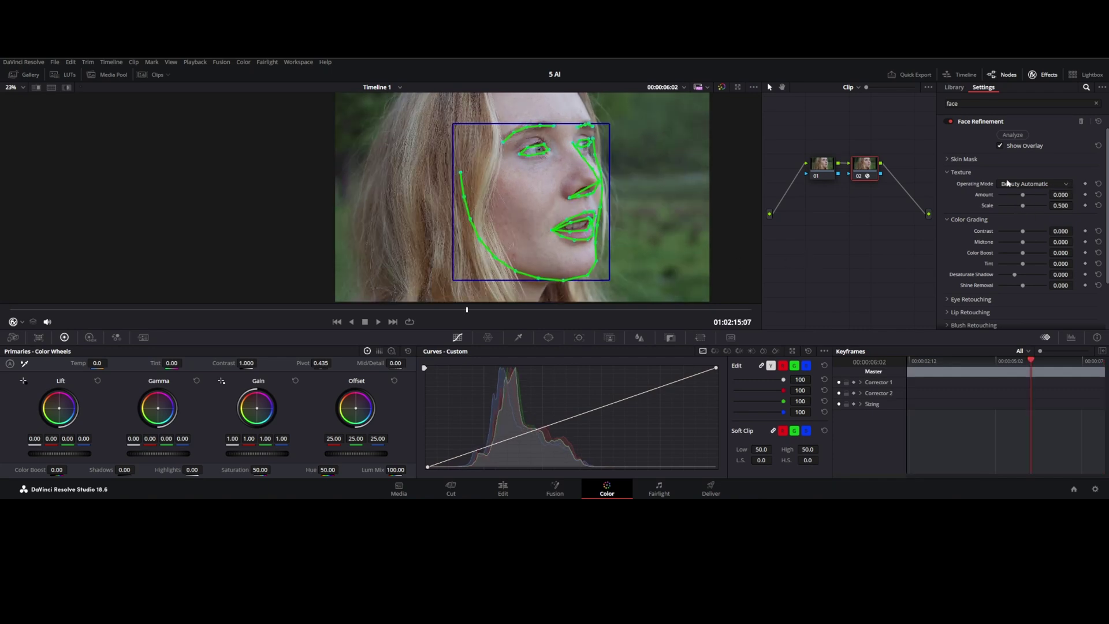
- Add eye light, remove eye bags, and adjust the lip and blush retouching settings
scroll(1091, 300, "down", 3)
left_click(1016, 242)
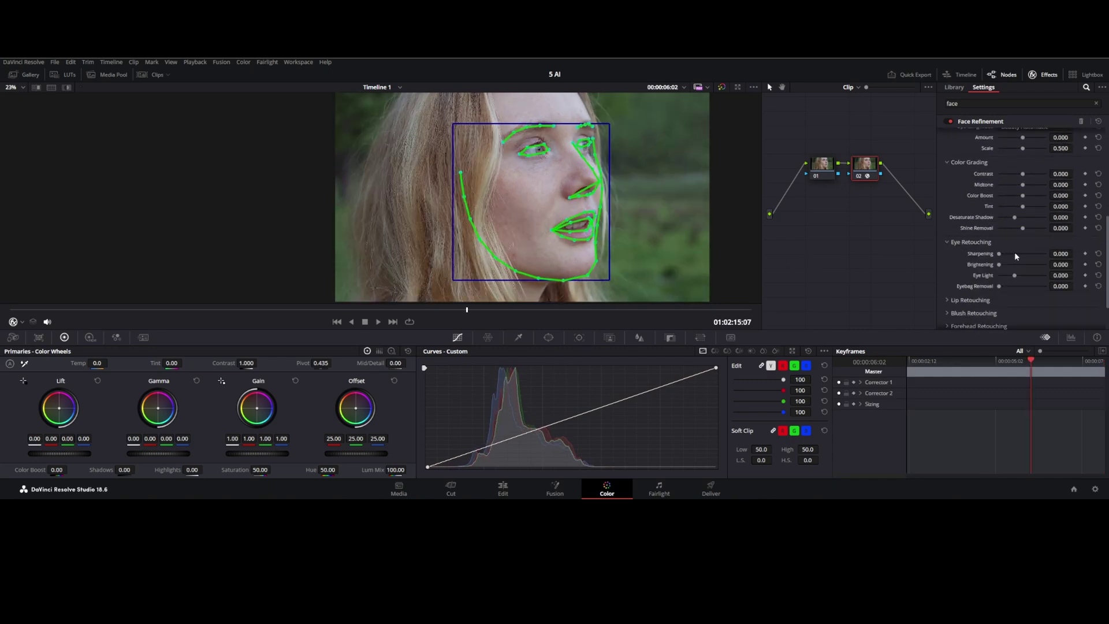
left_click_drag(1016, 275, 1027, 286)
left_click(948, 299)
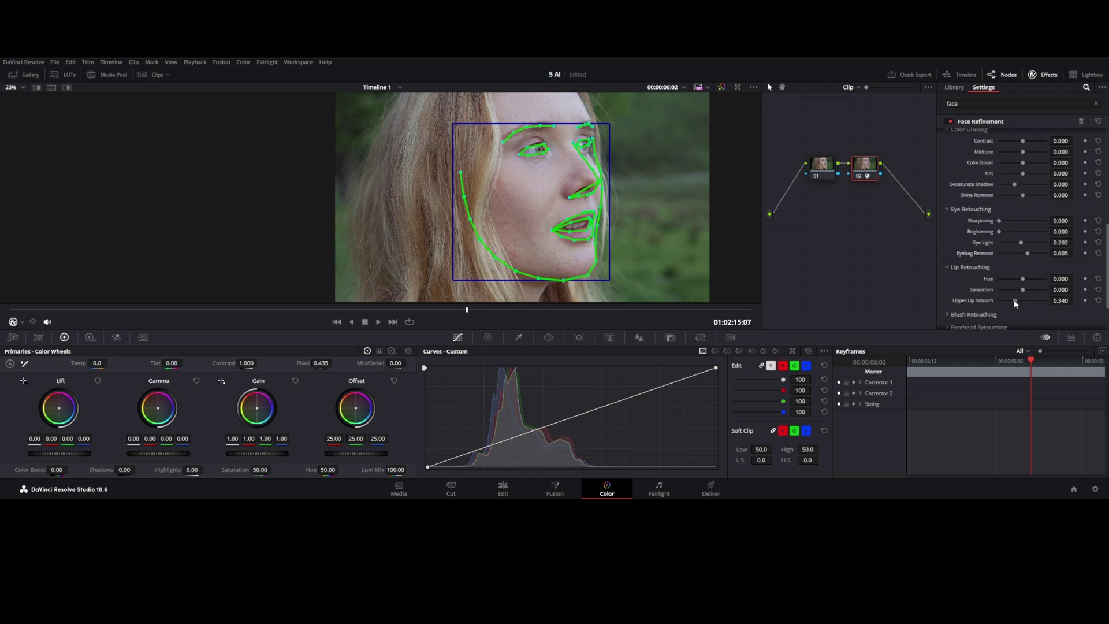
left_click(948, 266)
left_click(959, 279)
left_click_drag(1023, 256, 1032, 258)
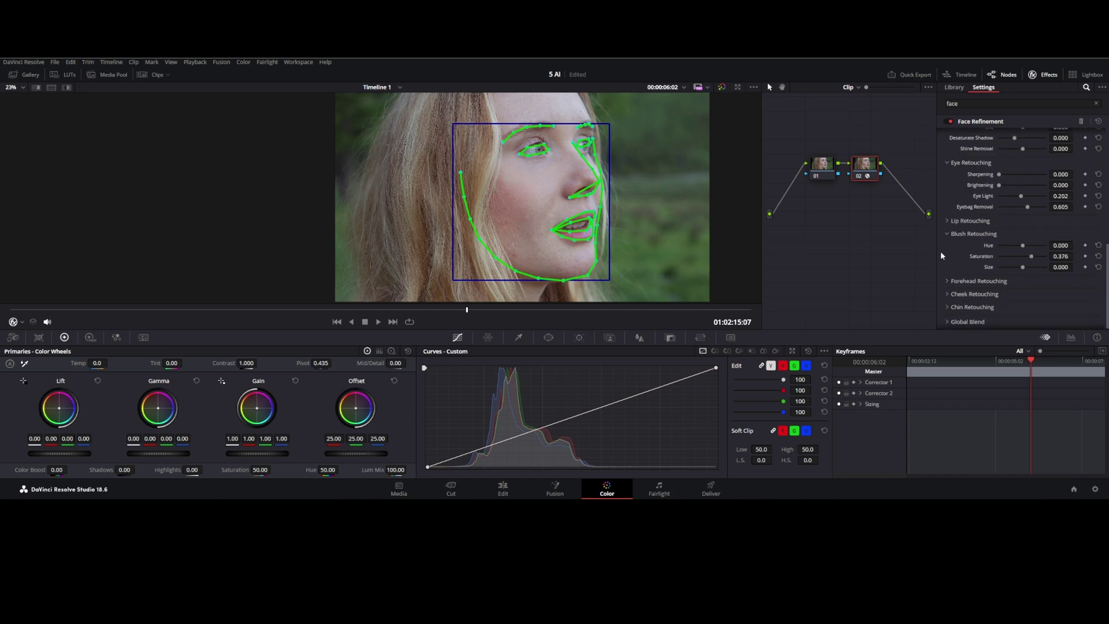
- Hide the face-tracking overlay, toggle Face Refinement off and on to compare, then play
scroll(941, 251, "up", 5)
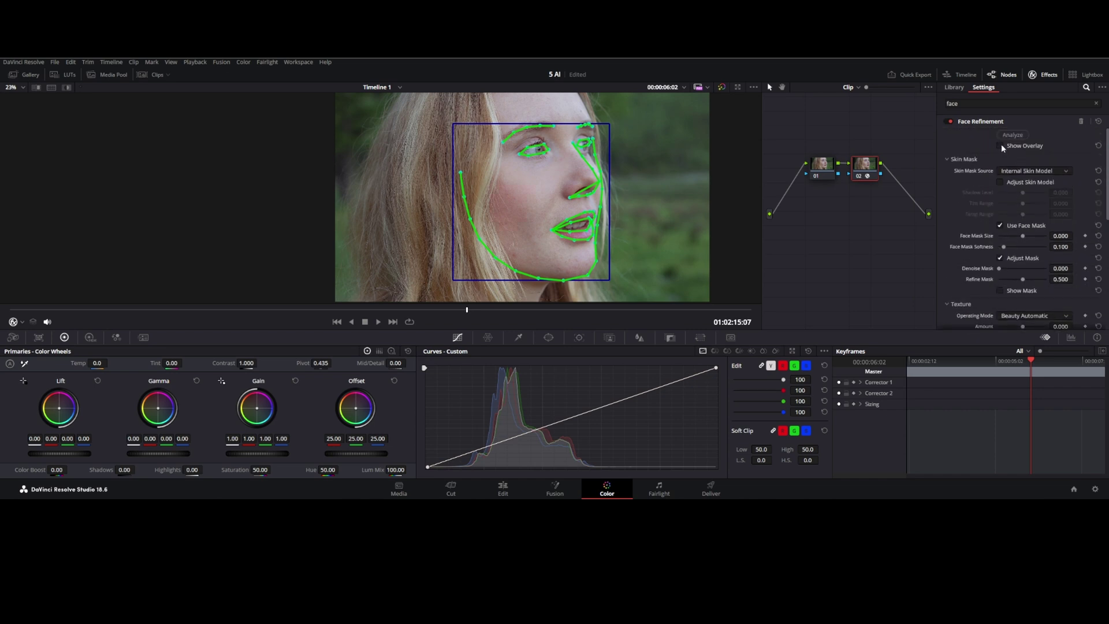
left_click(1000, 145)
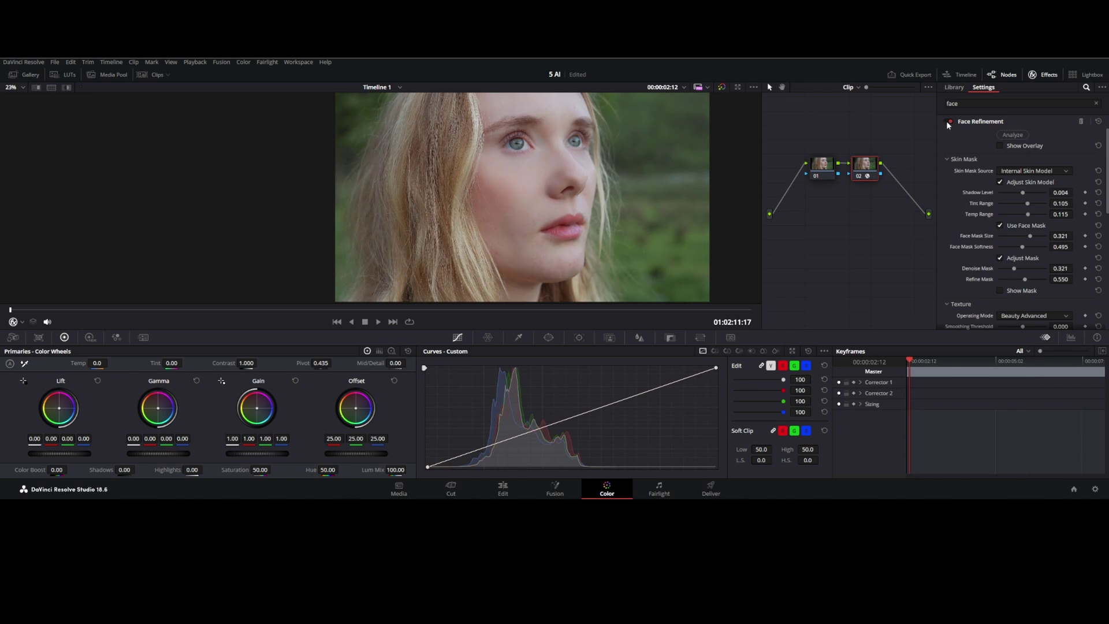
left_click(947, 121)
left_click(948, 121)
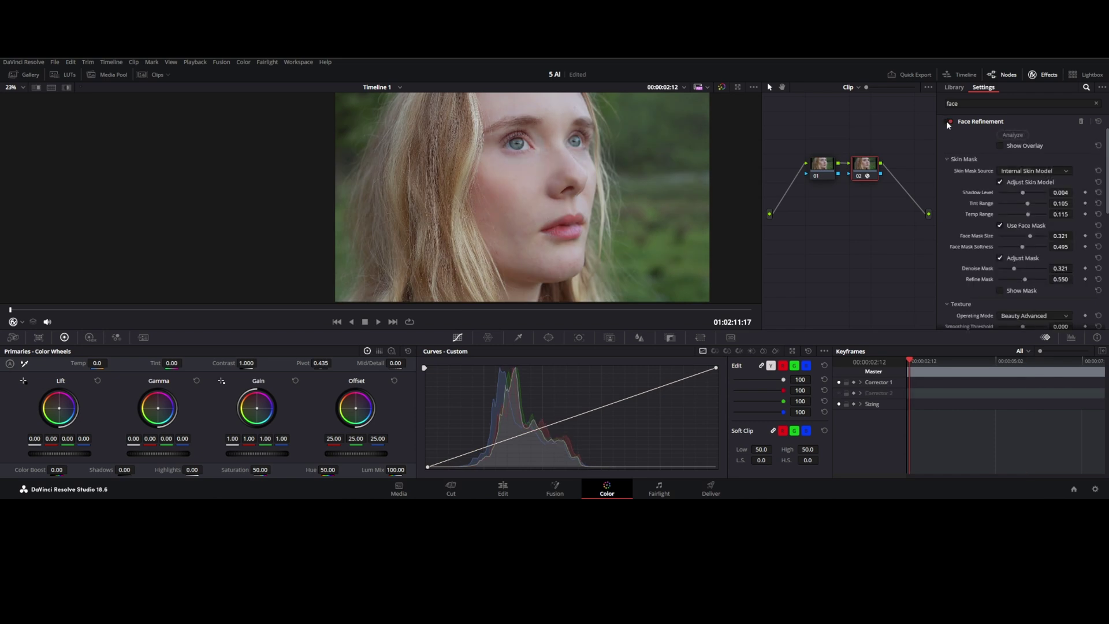
key("space")
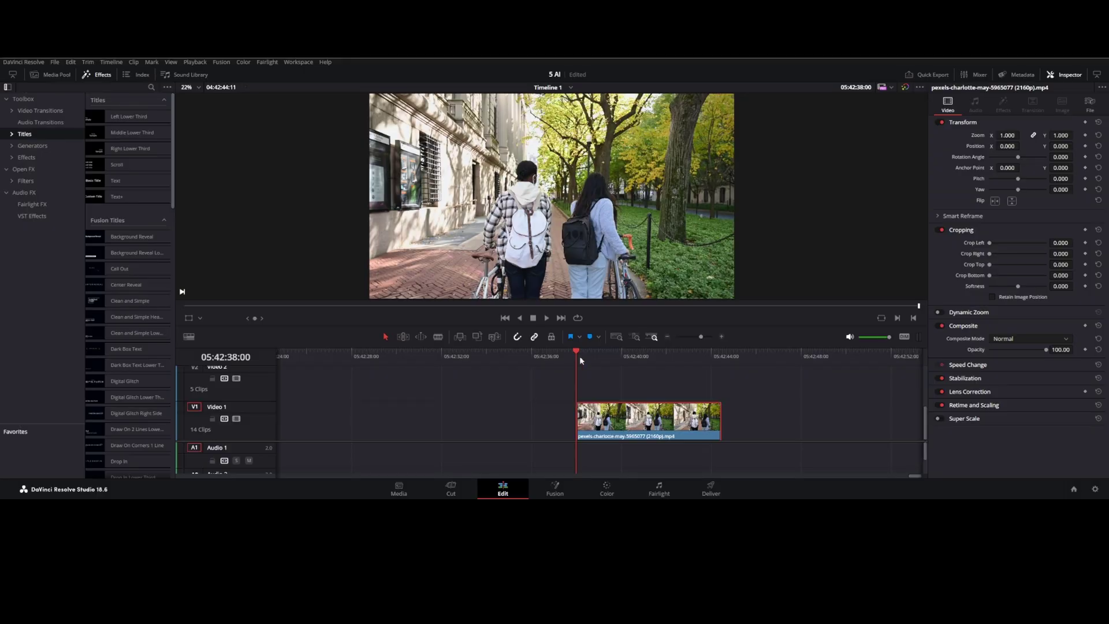
- Switch to the Color page for the bike-walking clip and add serial node 02 with Alt+S
key("shift+6")
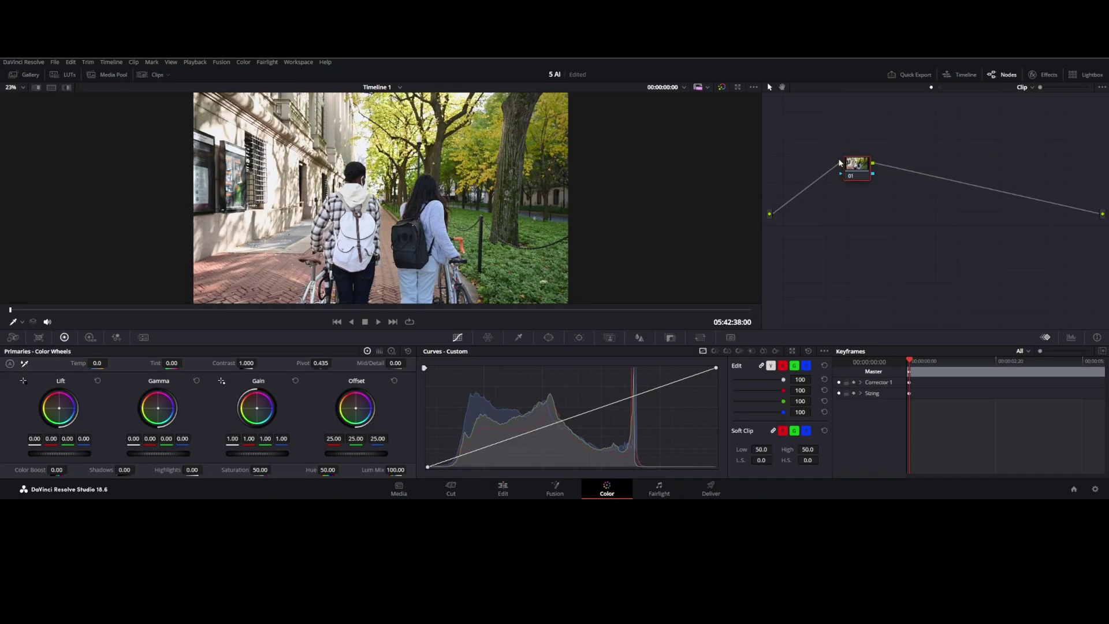
key("alt+s")
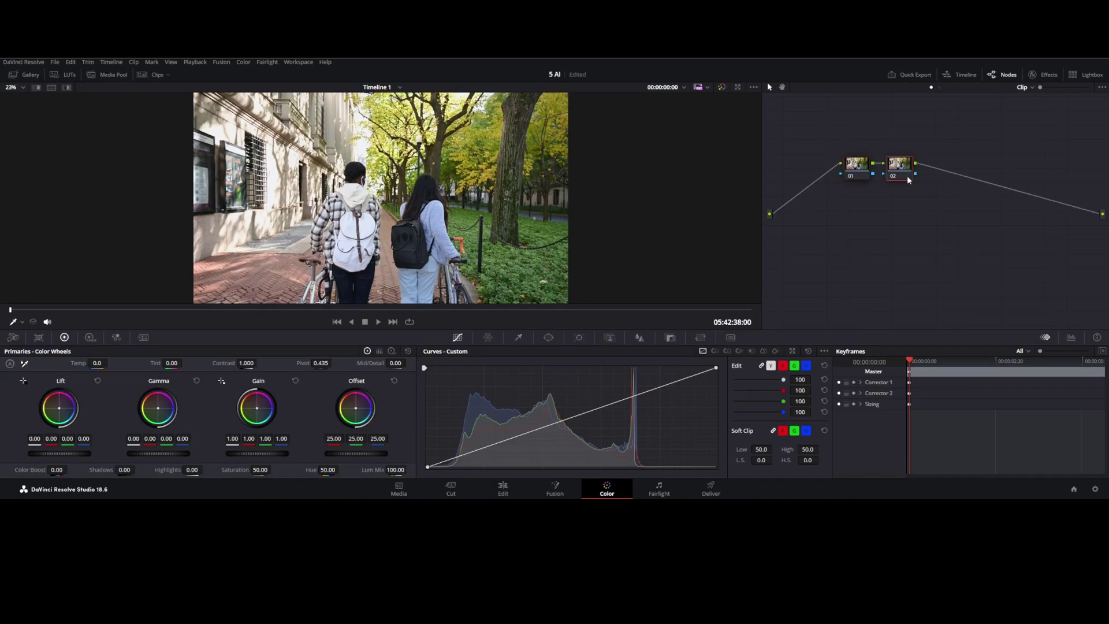
- Apply Depth Map to node 02, enable Adjust Map Levels and raise Far Limit to darken the background
left_click(1047, 74)
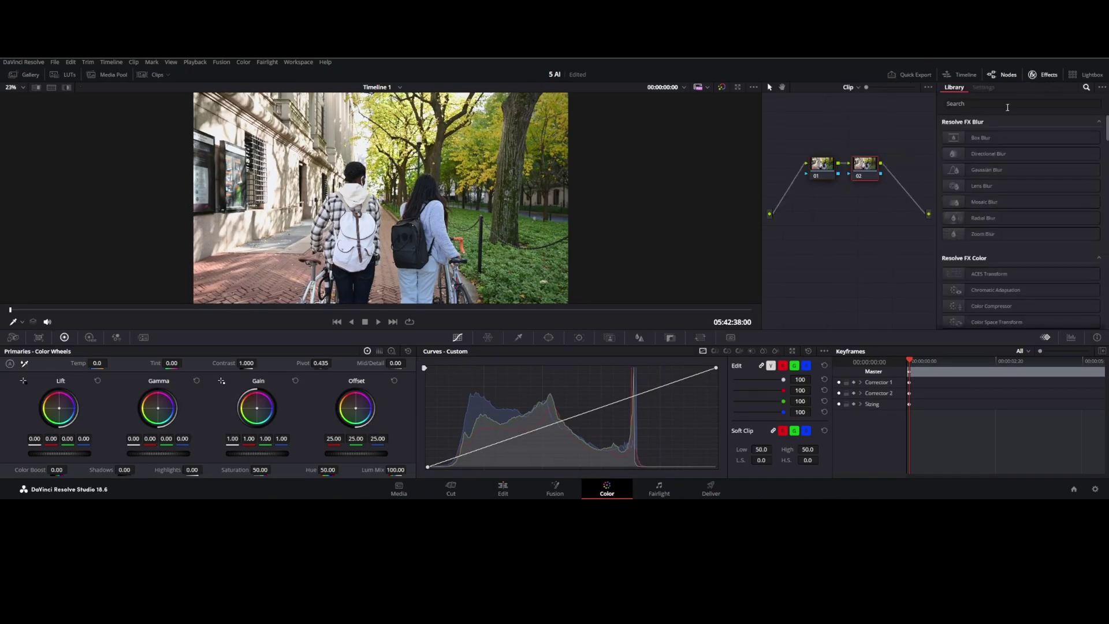
type("depth")
left_click_drag(996, 133, 869, 165)
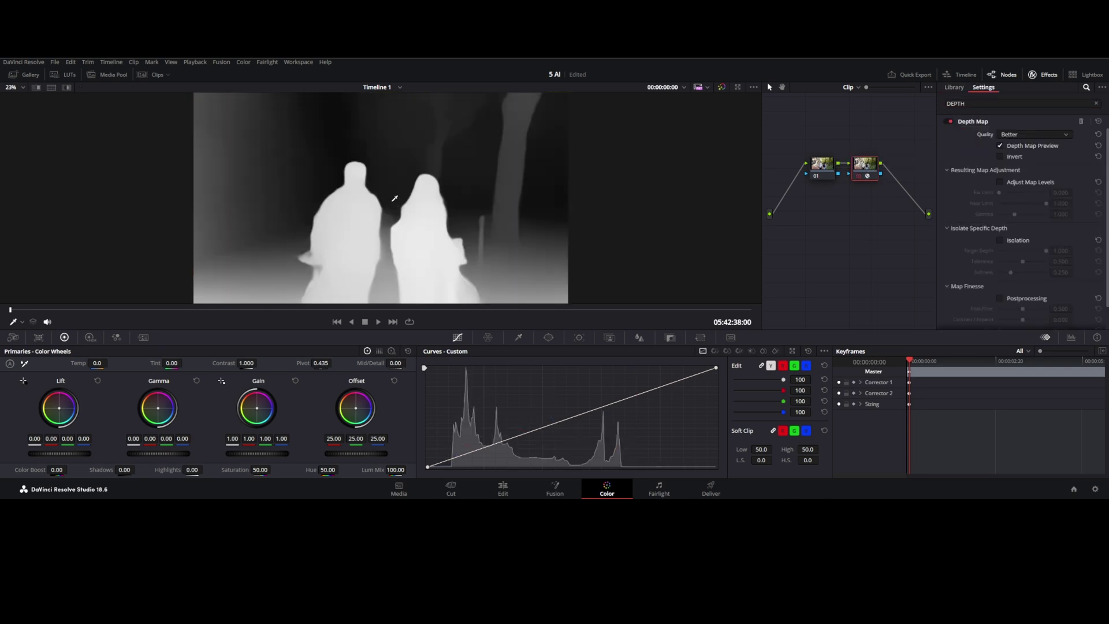
scroll(1003, 175, "down", 1)
left_click(1000, 176)
left_click_drag(999, 187, 1031, 196)
- Enable depth map postprocessing, tighten edges around the walkers with Contract/Expand near zero
scroll(1006, 233, "down", 1)
left_click(1000, 274)
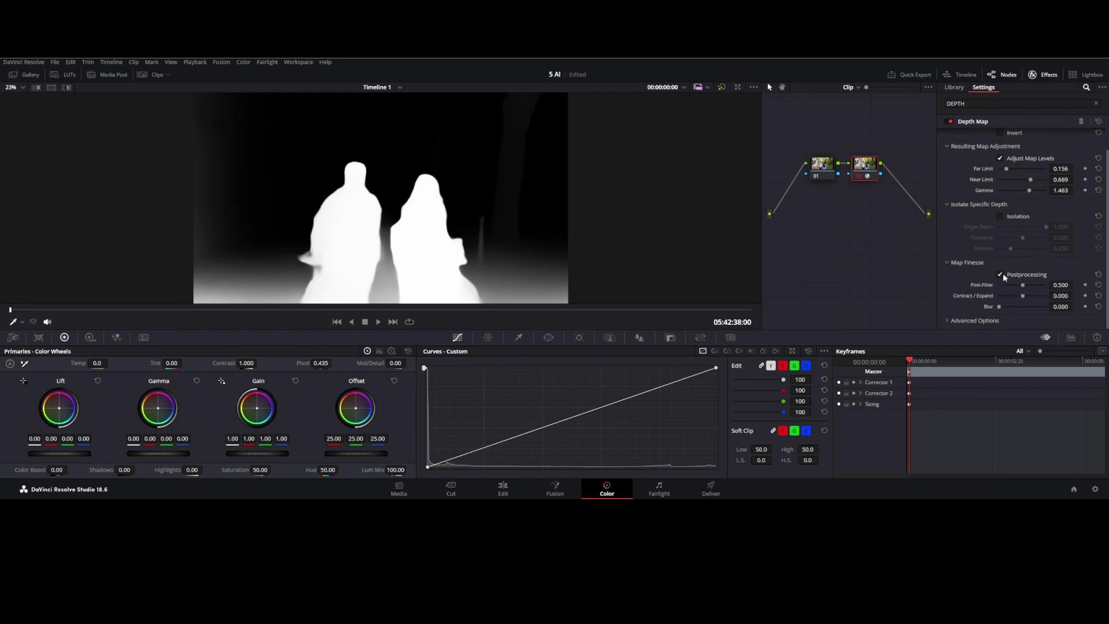
mouse_move(1023, 286)
left_mouse_down()
mouse_move(1037, 288)
mouse_move(983, 285)
mouse_move(1019, 289)
left_mouse_up()
scroll(525, 148, "up", 5)
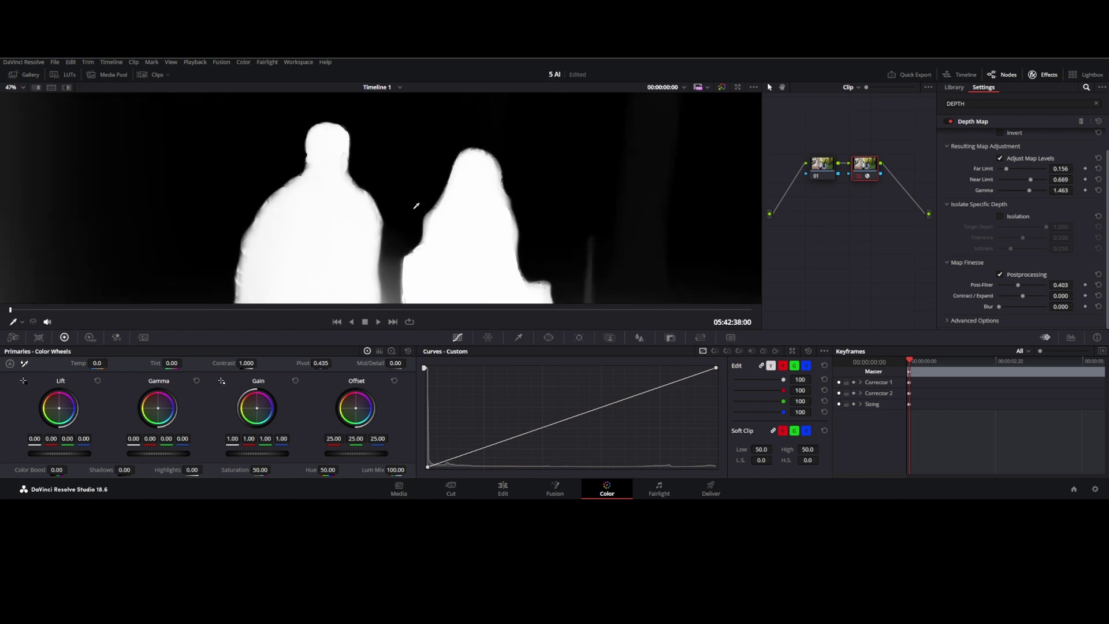
left_click_drag(1026, 298, 1026, 296)
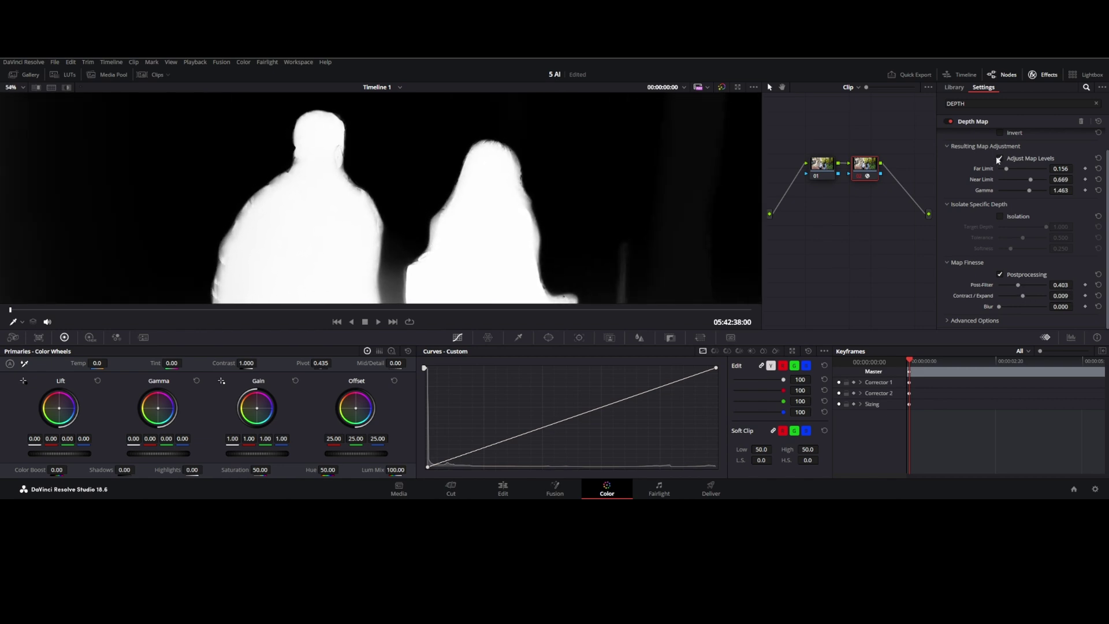
left_click(1000, 158)
left_click(1000, 158)
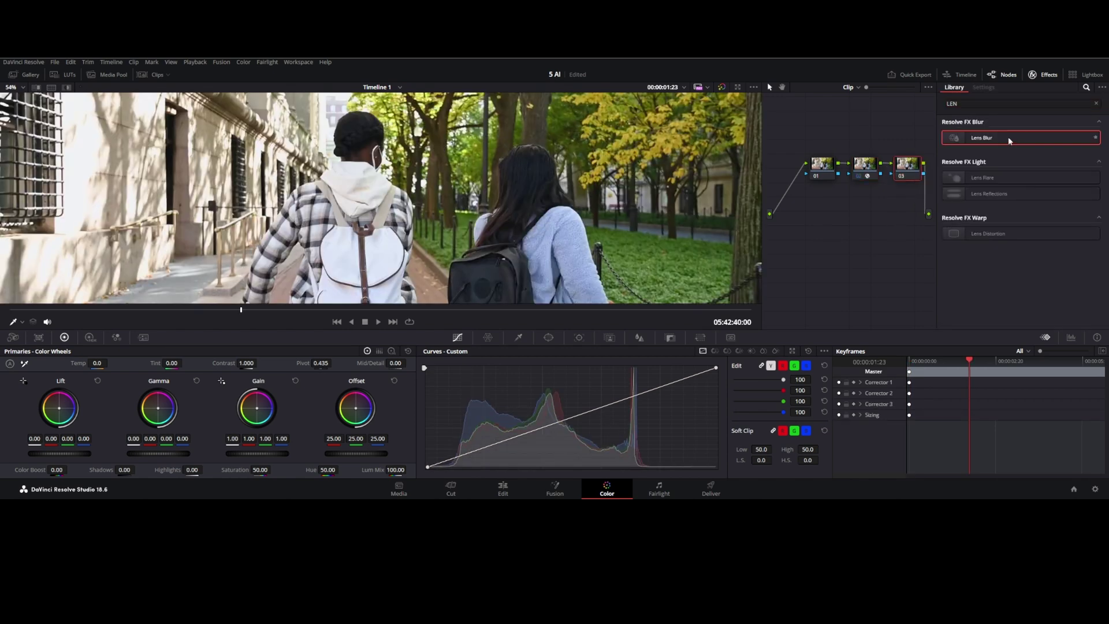
- Apply Lens Blur to node 03, invert node 02's depth map, and set Blur Size to 2.47
left_click_drag(1008, 138, 907, 166)
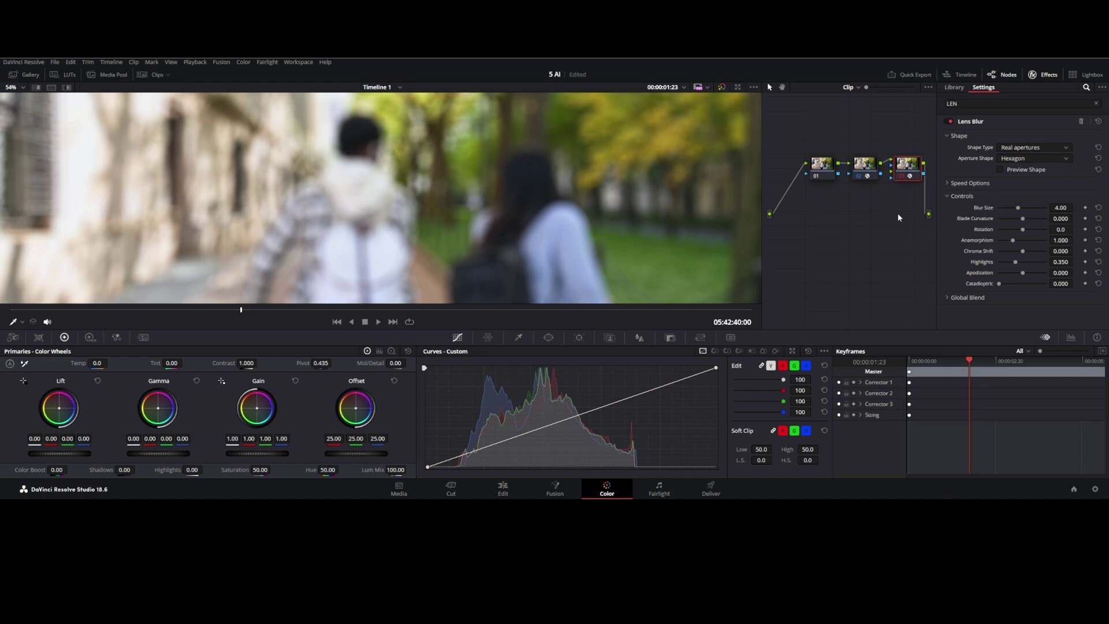
left_click(872, 169)
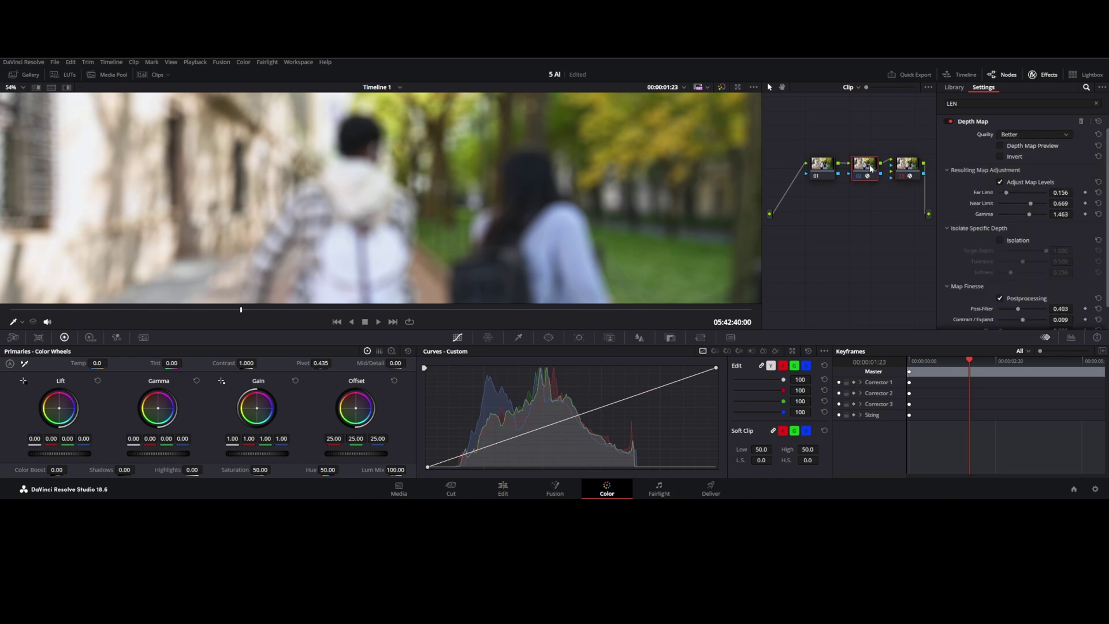
left_click(1001, 156)
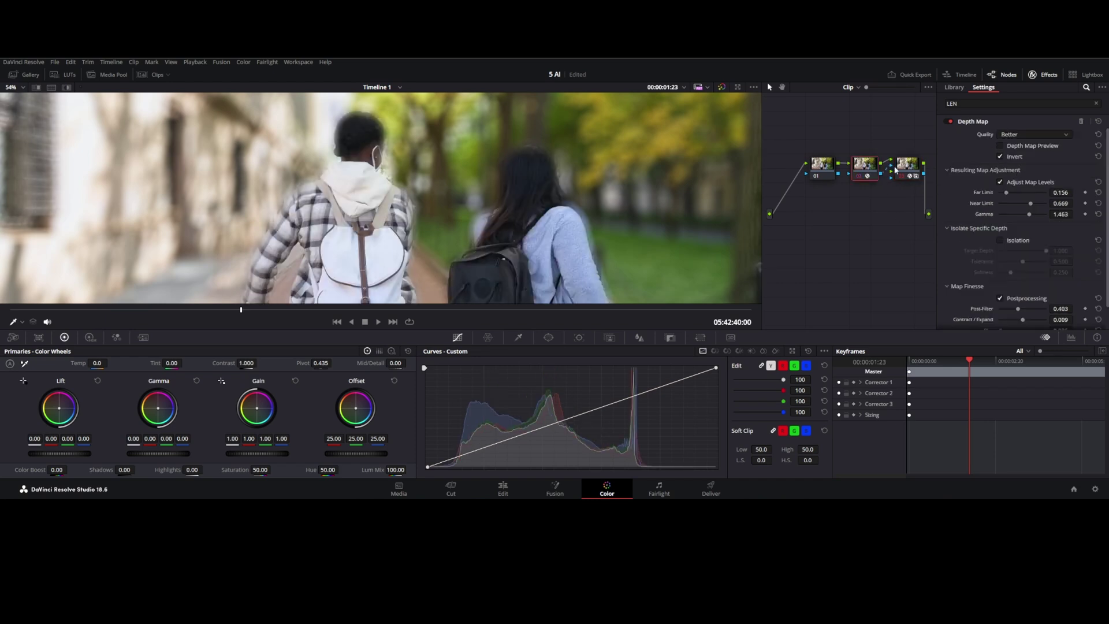
left_click(917, 169)
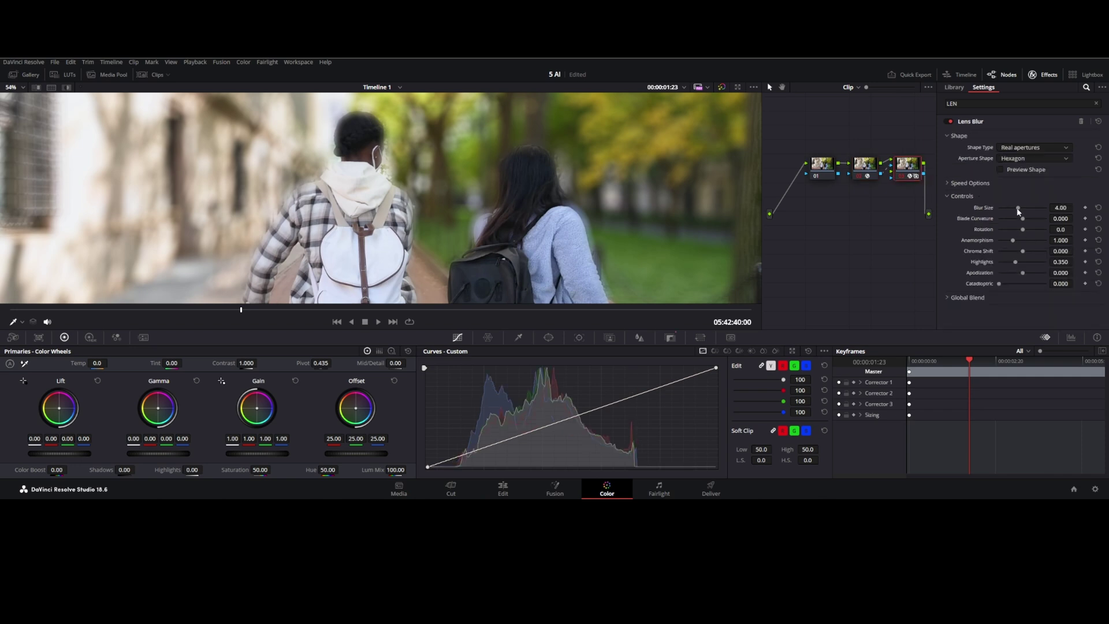
left_click_drag(1018, 208, 1010, 208)
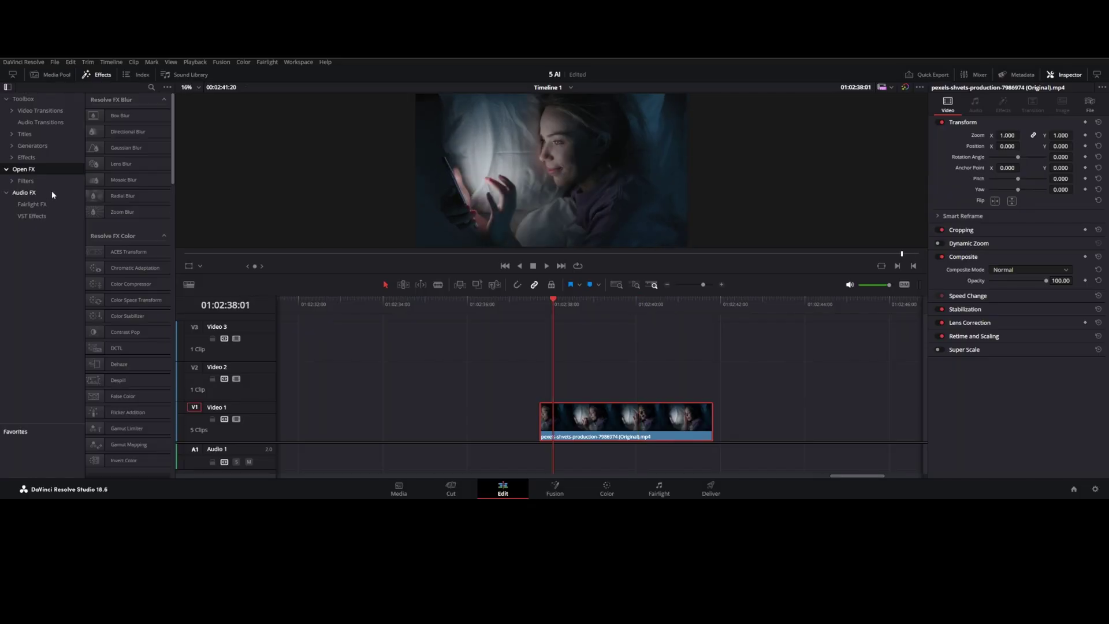
- Apply Relight to the phone clip on Video 1 and try a directional light moved left
left_click(151, 87)
type("re")
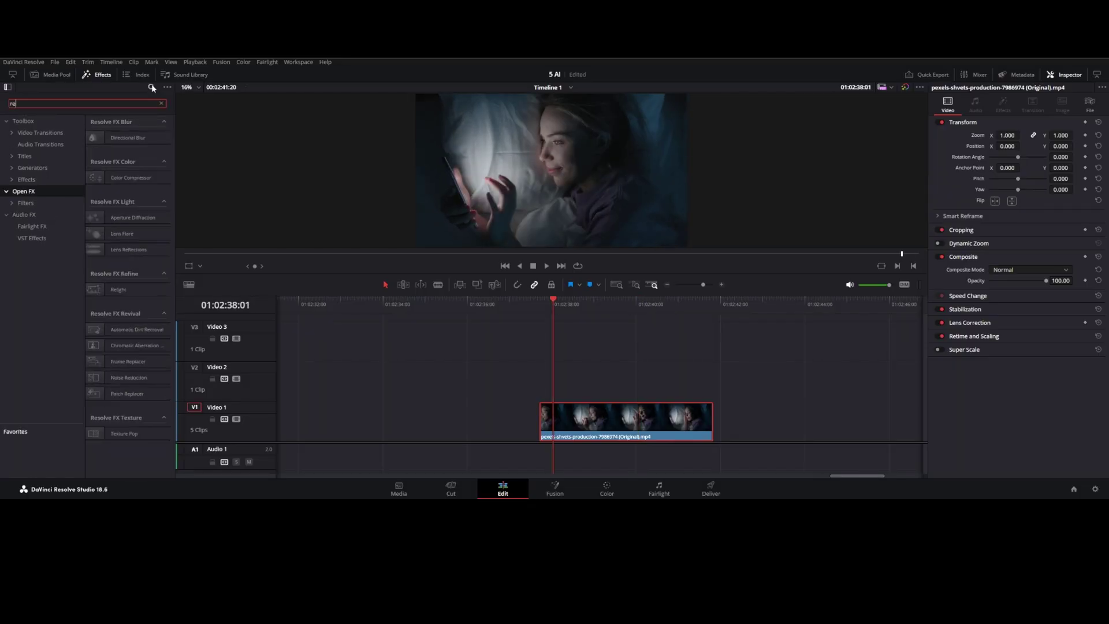
type("l")
left_click_drag(118, 137, 598, 419)
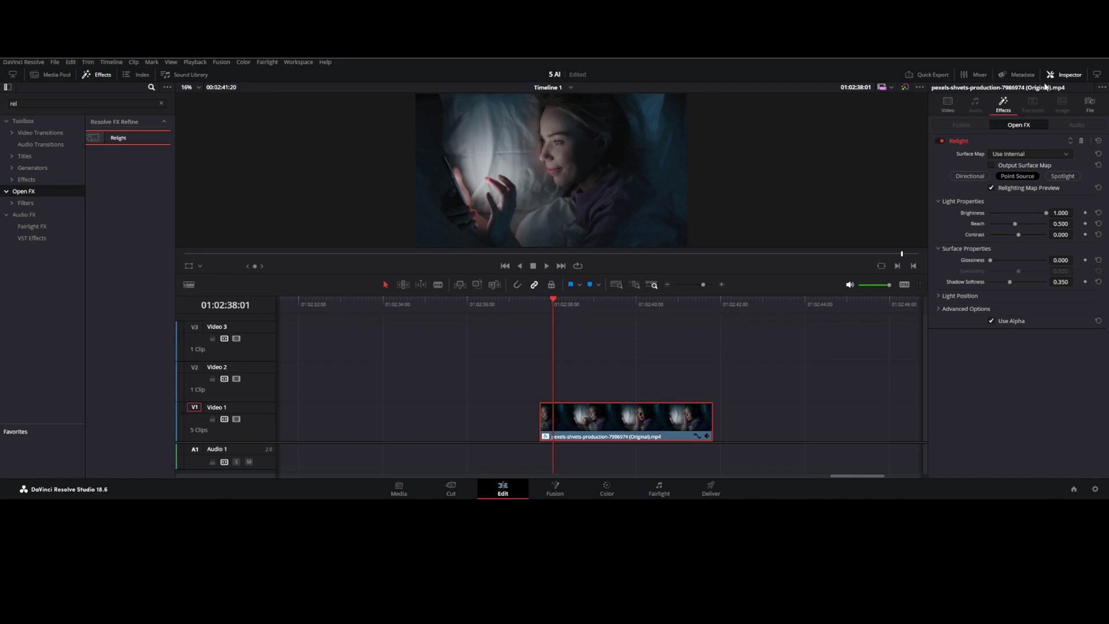
left_click(970, 176)
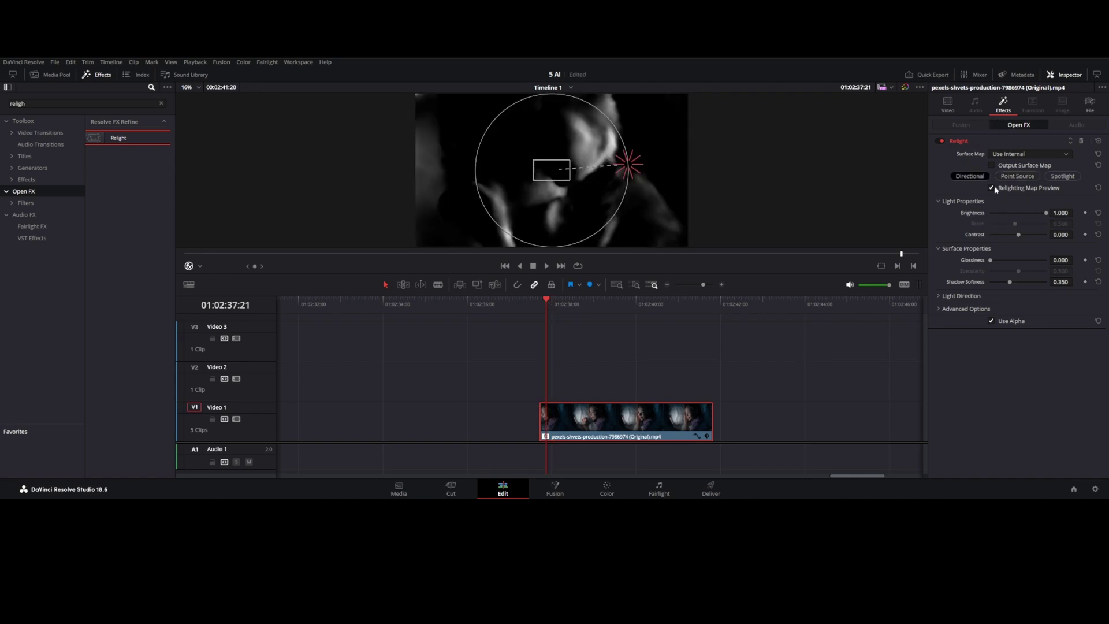
left_click(991, 188)
left_click_drag(635, 171, 509, 165)
- Try a raised point source, then aim a spotlight at the hand holding the phone
left_click(1017, 176)
left_click_drag(529, 129, 529, 101)
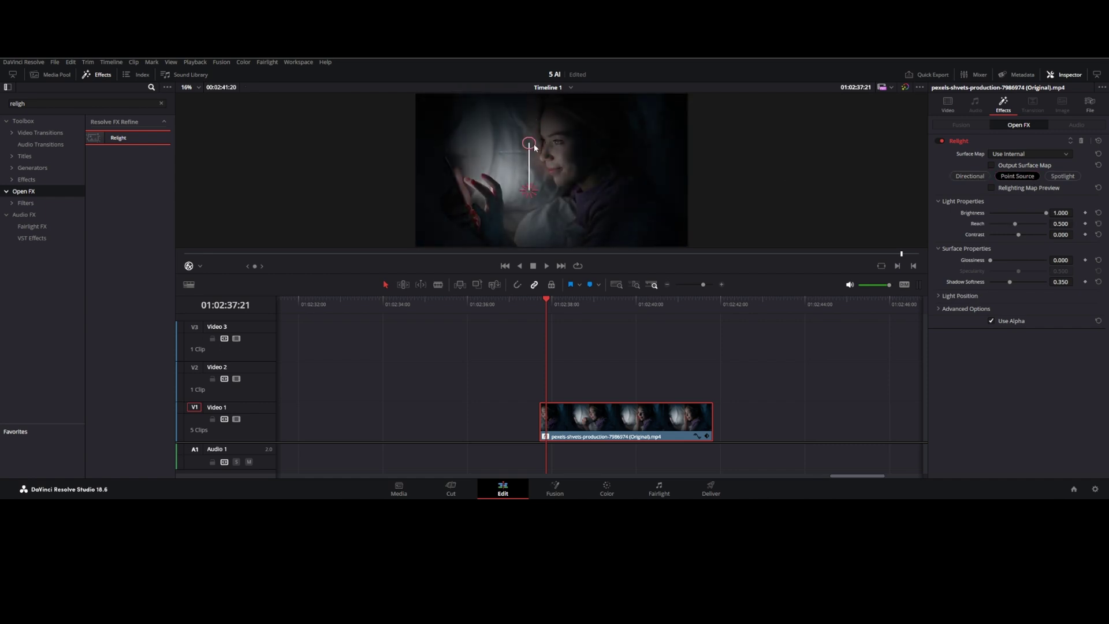
left_click(1062, 176)
left_click_drag(578, 138, 468, 187)
left_click_drag(552, 170, 485, 174)
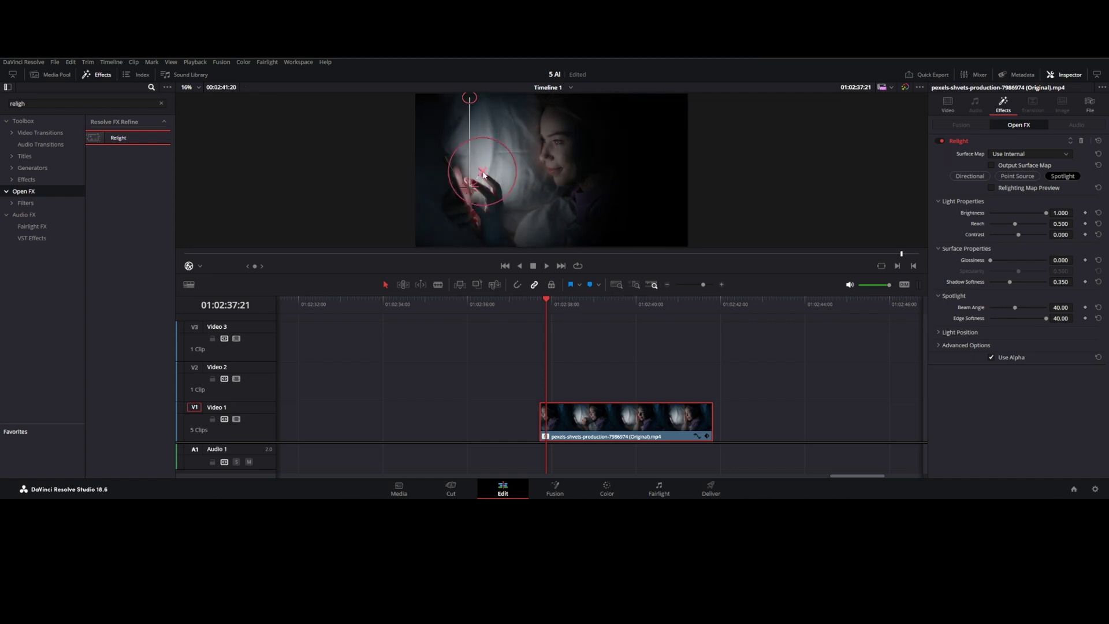
- Switch back to a point source light and balance its brightness and reach
left_click(1018, 177)
left_click_drag(1047, 213, 1069, 213)
left_click_drag(484, 175, 658, 175)
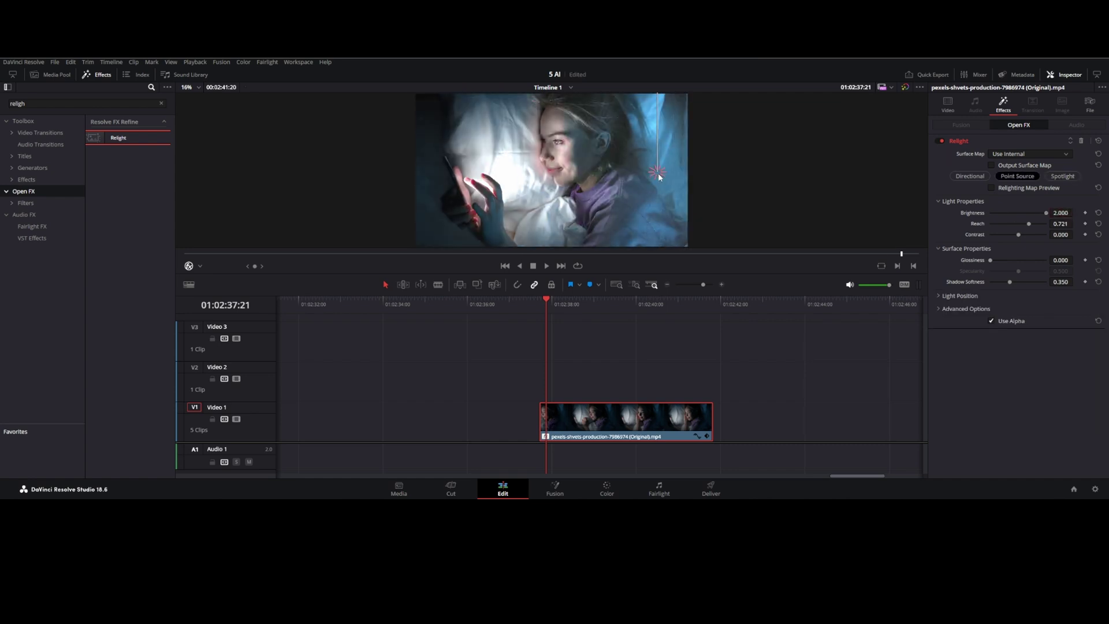
mouse_move(1029, 224)
left_mouse_down()
mouse_move(1018, 223)
mouse_move(1040, 213)
left_mouse_up()
left_click_drag(658, 172, 521, 175)
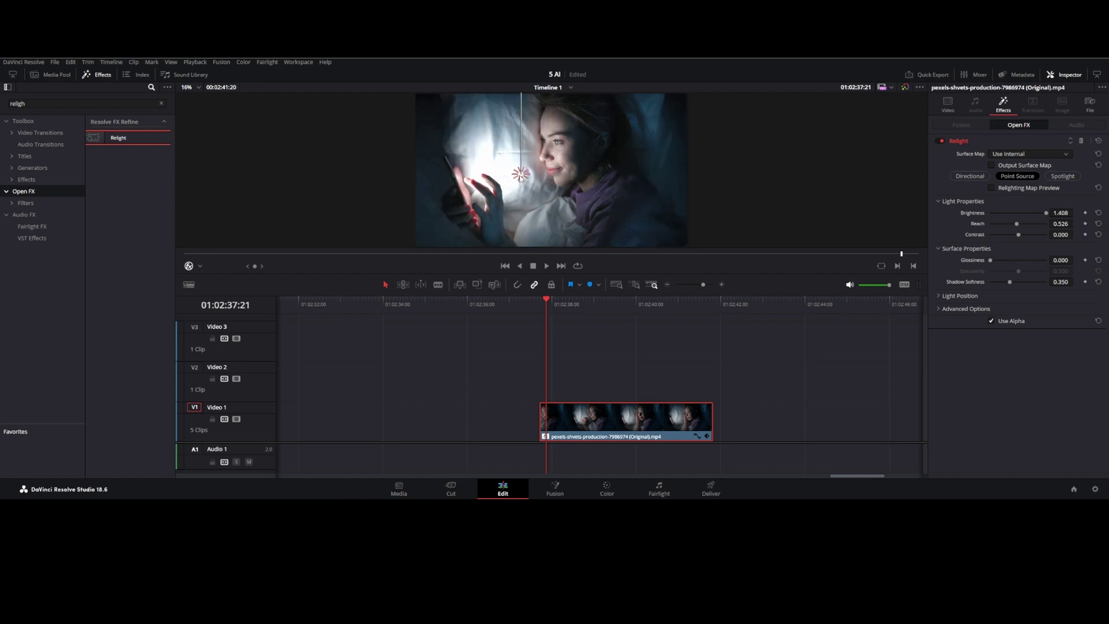
- Raise glossiness to 0.643, add slight specularity, and move the point light closer to the phone
mouse_move(991, 261)
left_mouse_down()
mouse_move(1005, 261)
mouse_move(995, 271)
left_mouse_up()
left_click_drag(1006, 260, 1026, 260)
left_click_drag(1047, 213, 1047, 212)
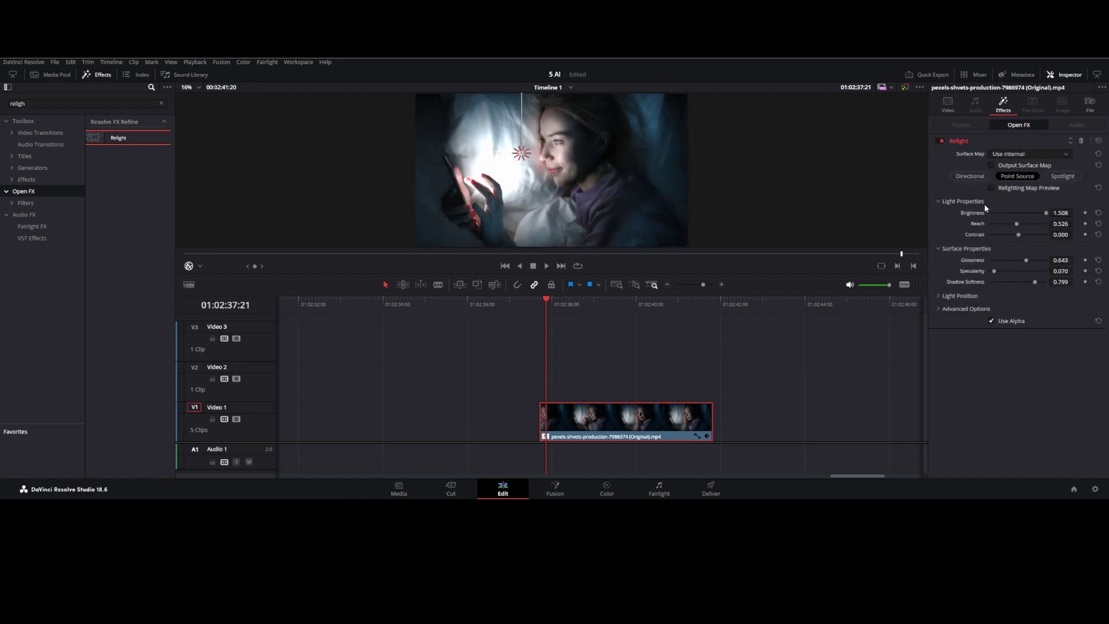
left_click_drag(521, 153, 489, 124)
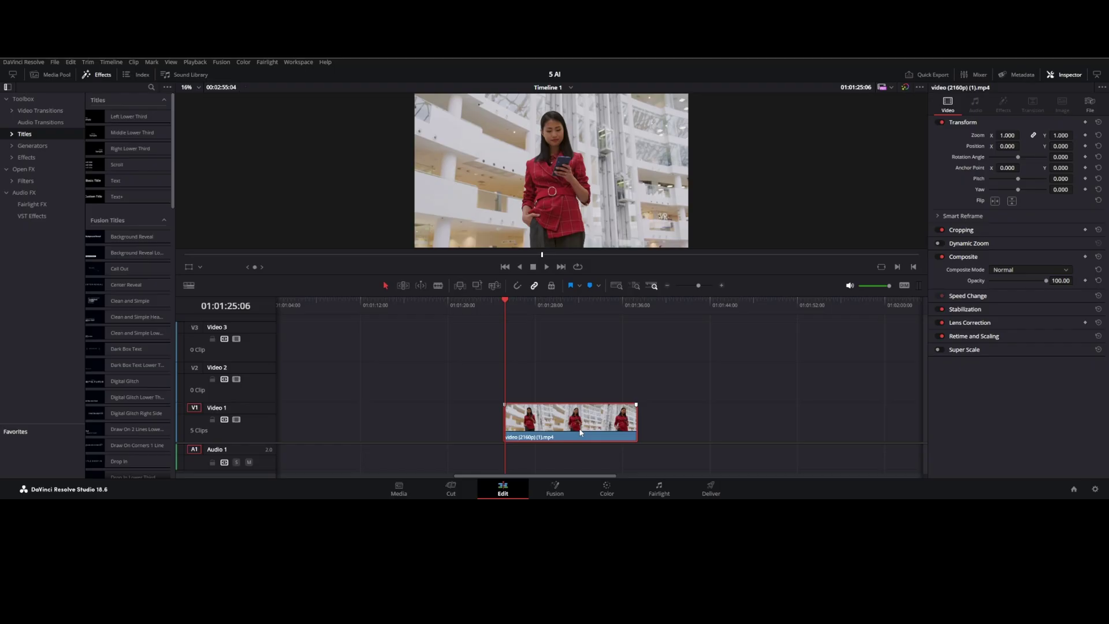
- Switch to the Color page and set Magic Mask to Person mode
left_click(608, 489)
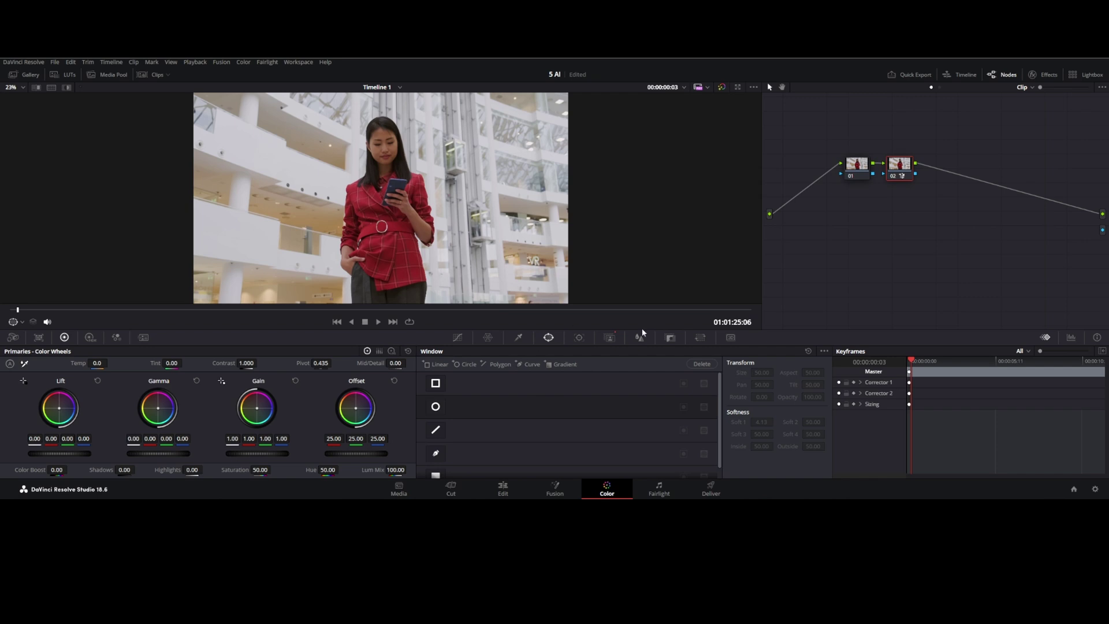
left_click(615, 339)
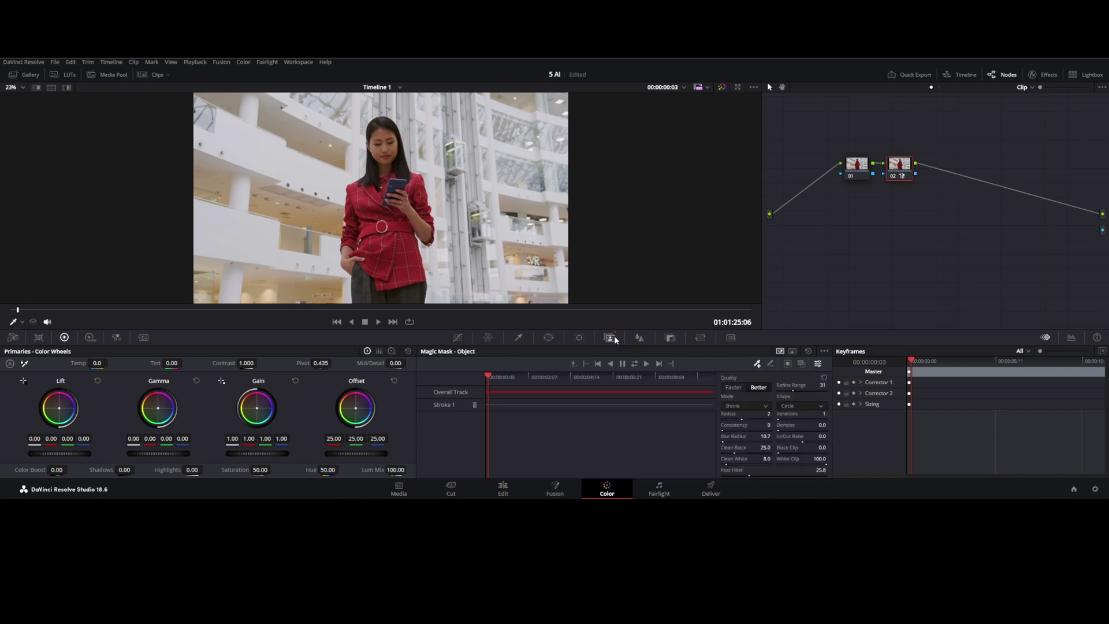
left_click(793, 352)
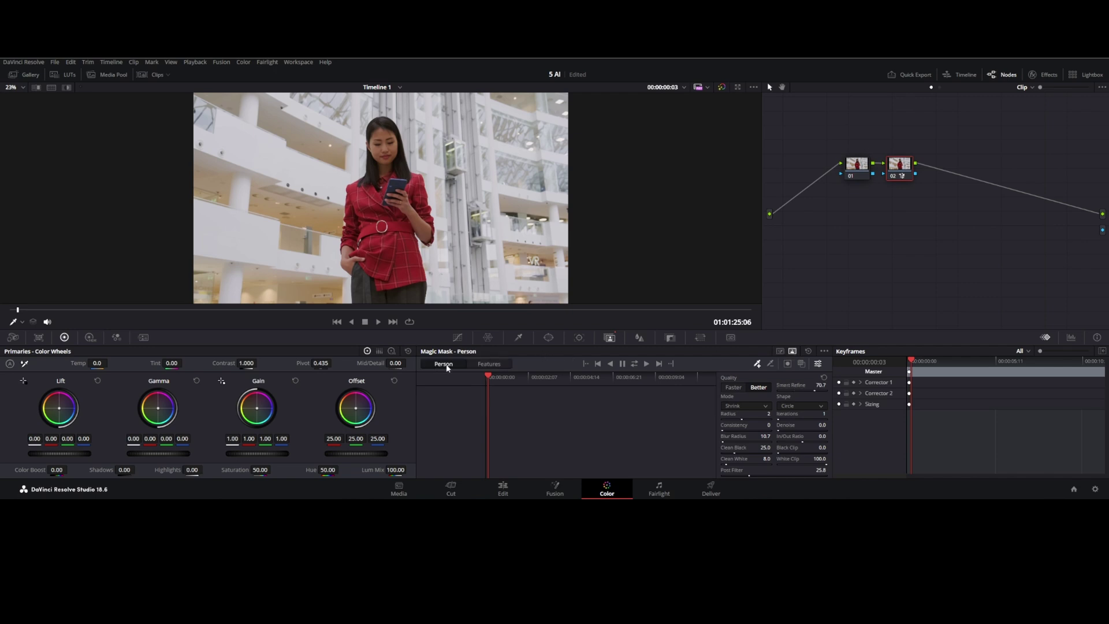
- Try Face and Hair feature masks with the overlay shown, then return to whole-person masking
left_click(489, 365)
left_click(473, 379)
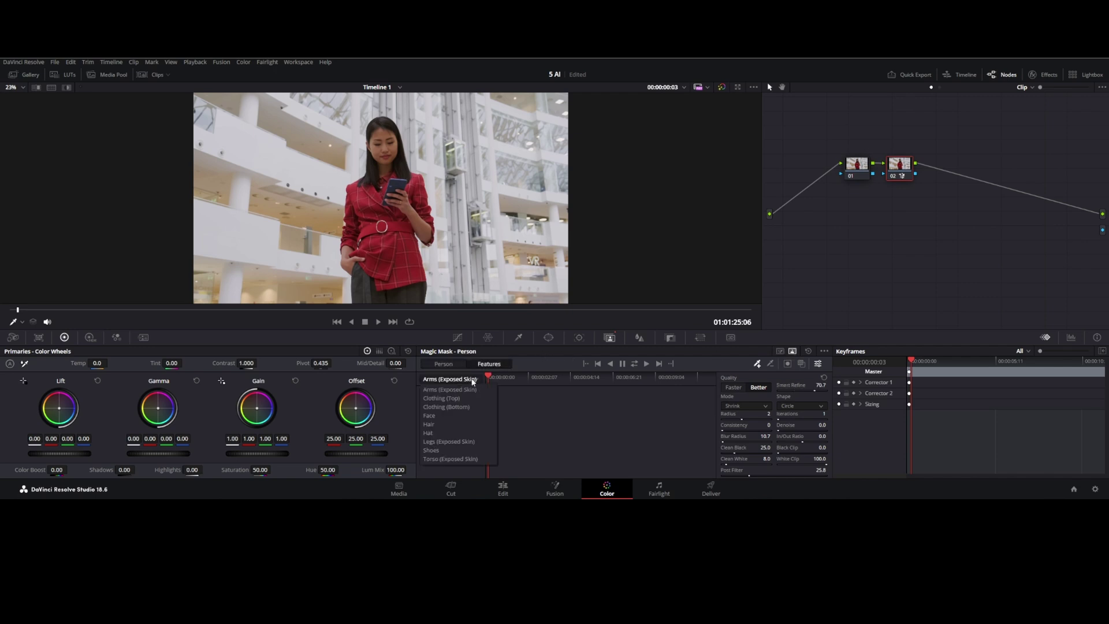
left_click(438, 416)
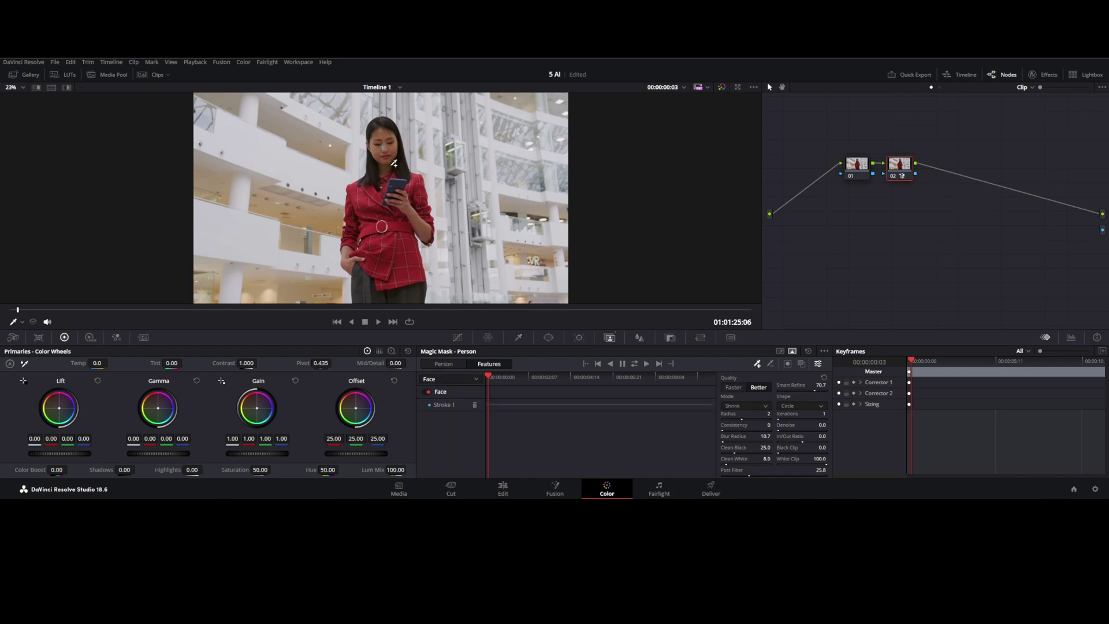
left_click(802, 367)
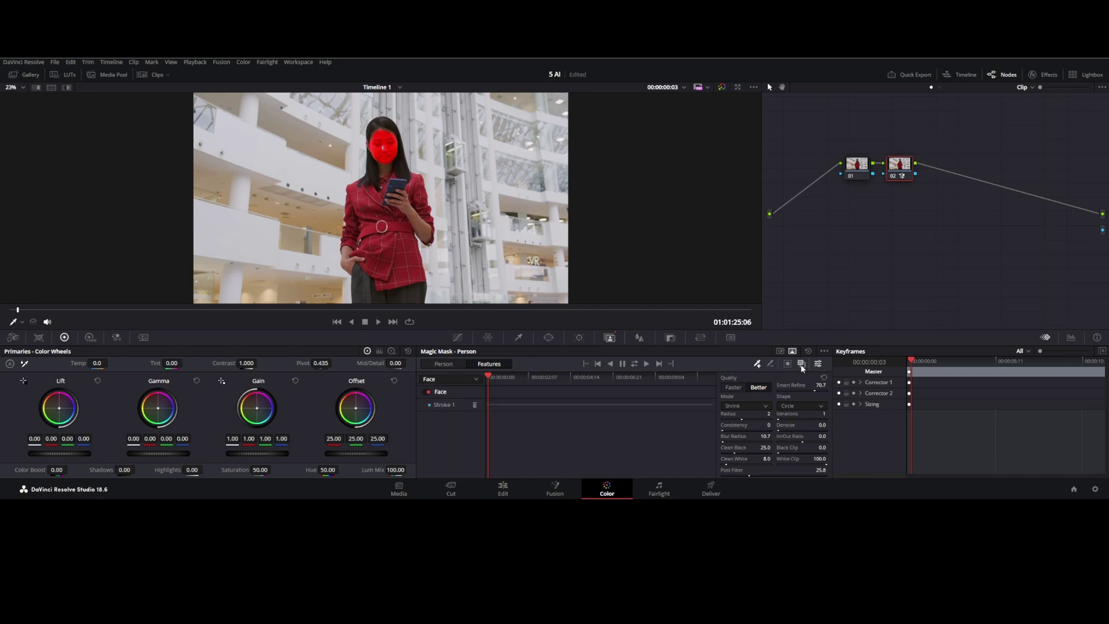
left_click(477, 379)
left_click(451, 427)
left_click_drag(371, 168, 373, 178)
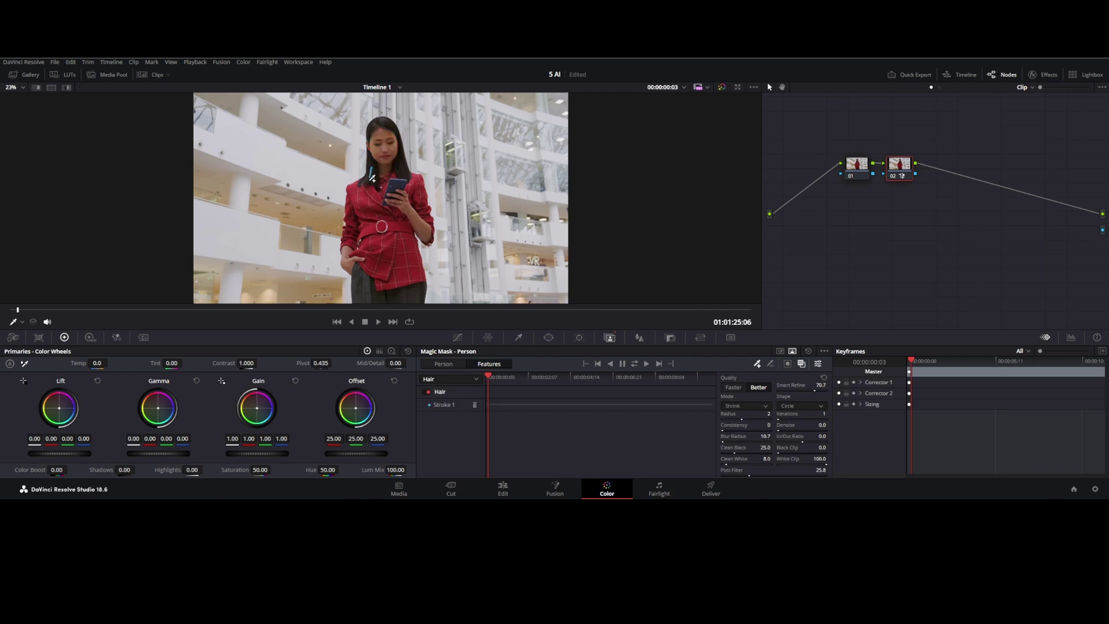
left_click(449, 366)
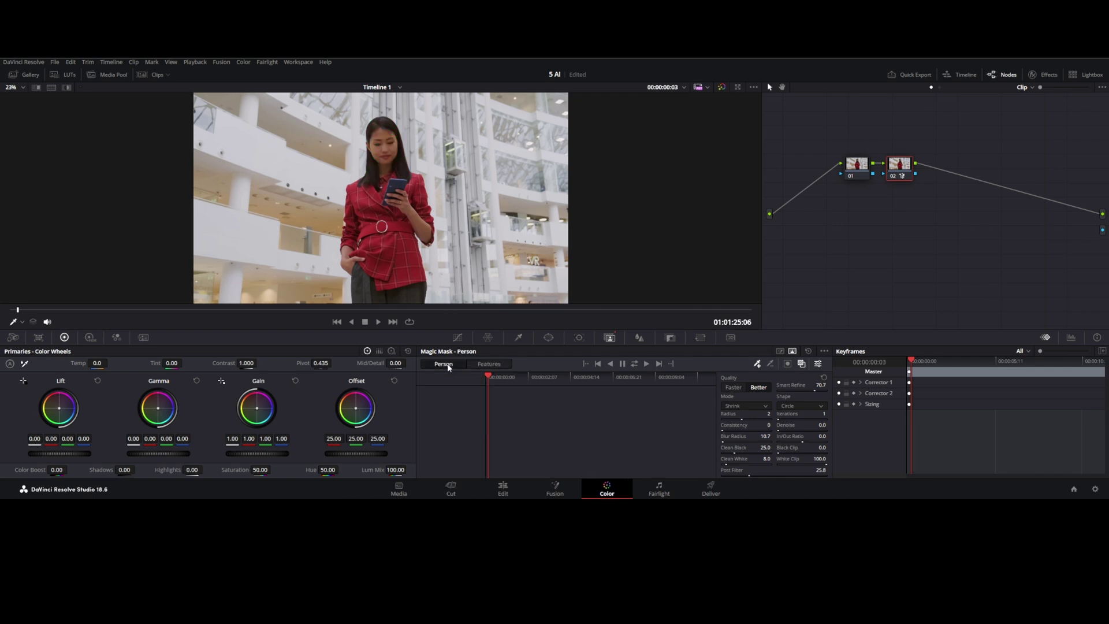
- Stroke a Magic Mask over the woman in red and track it through the clip
mouse_move(381, 133)
left_mouse_down()
mouse_move(412, 265)
mouse_move(351, 257)
mouse_move(398, 120)
mouse_move(408, 160)
left_mouse_up()
scroll(411, 251, "up", 3)
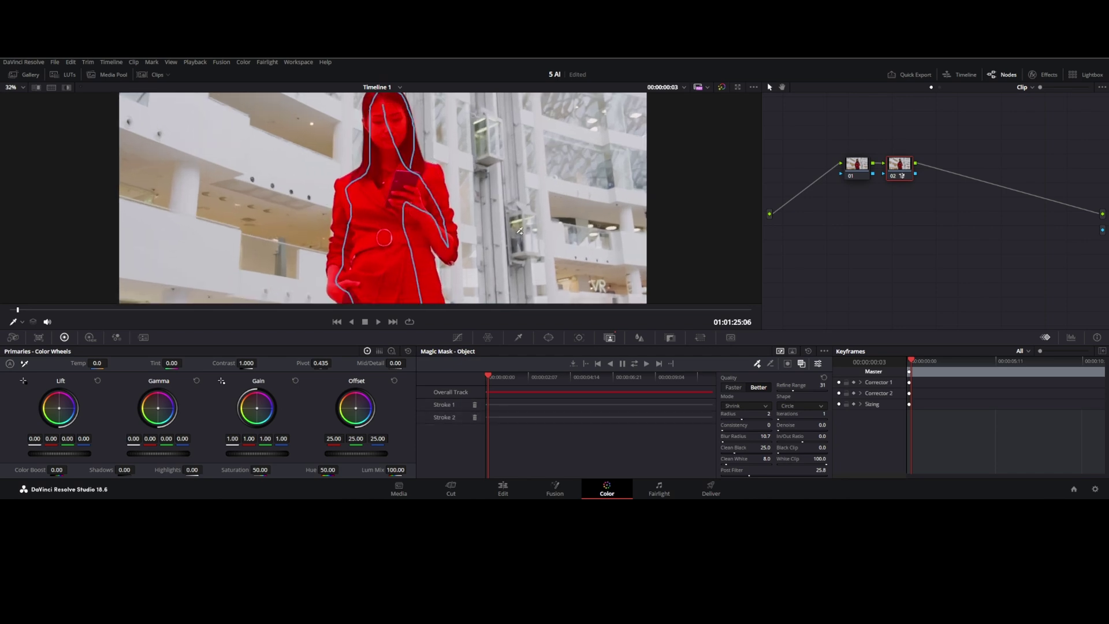
left_click_drag(584, 250, 573, 225)
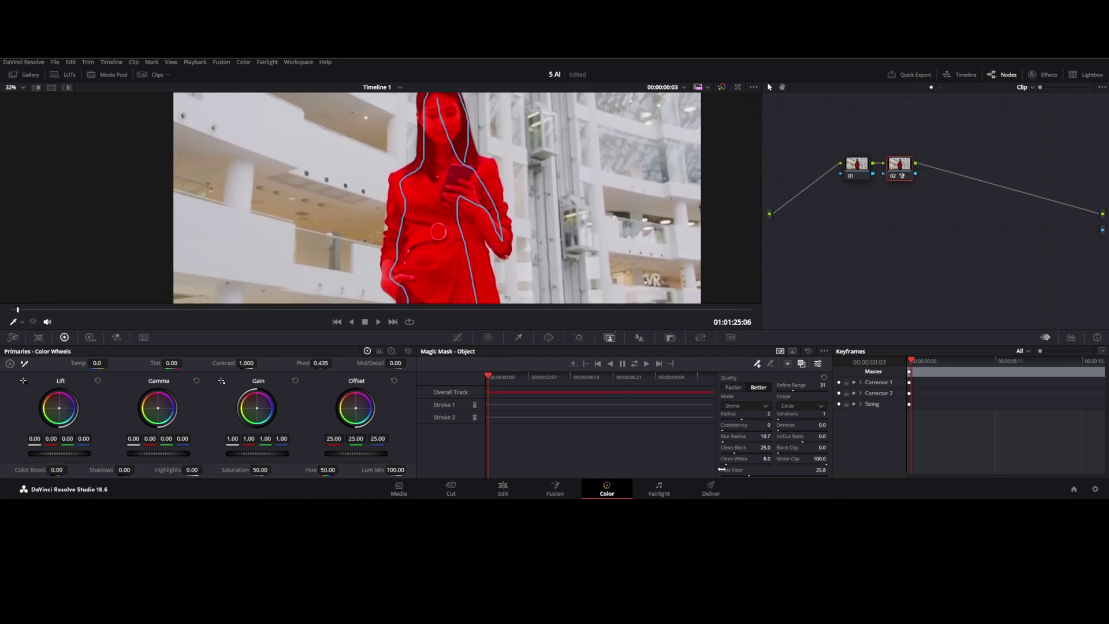
left_click(647, 364)
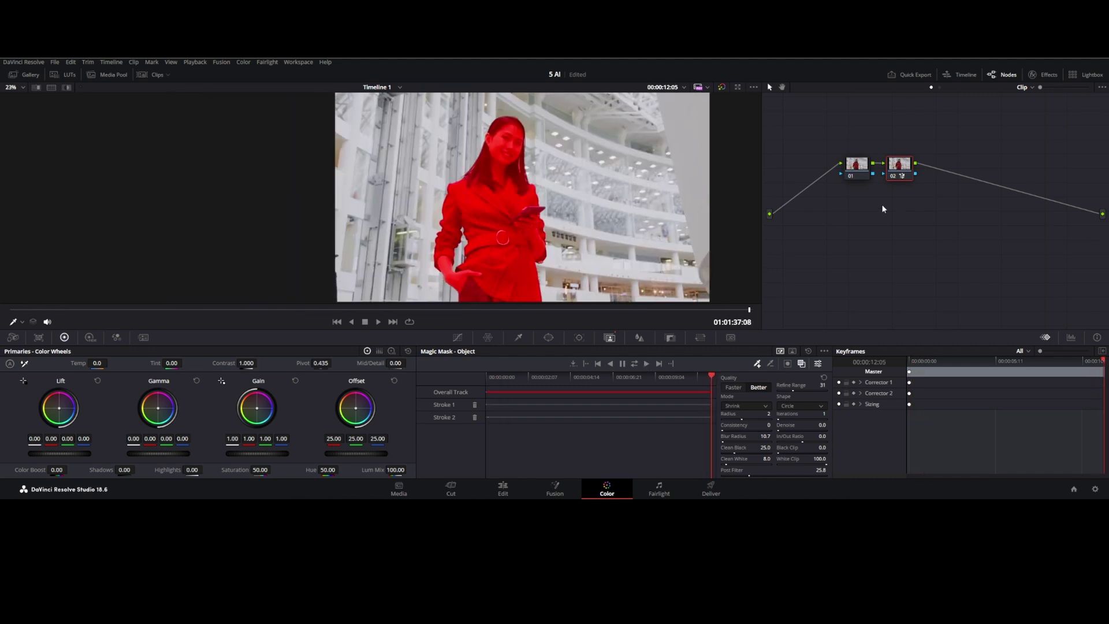
- Connect the mask node to a new alpha output and view the cutout on the Edit page
right_click(881, 209)
left_click(903, 244)
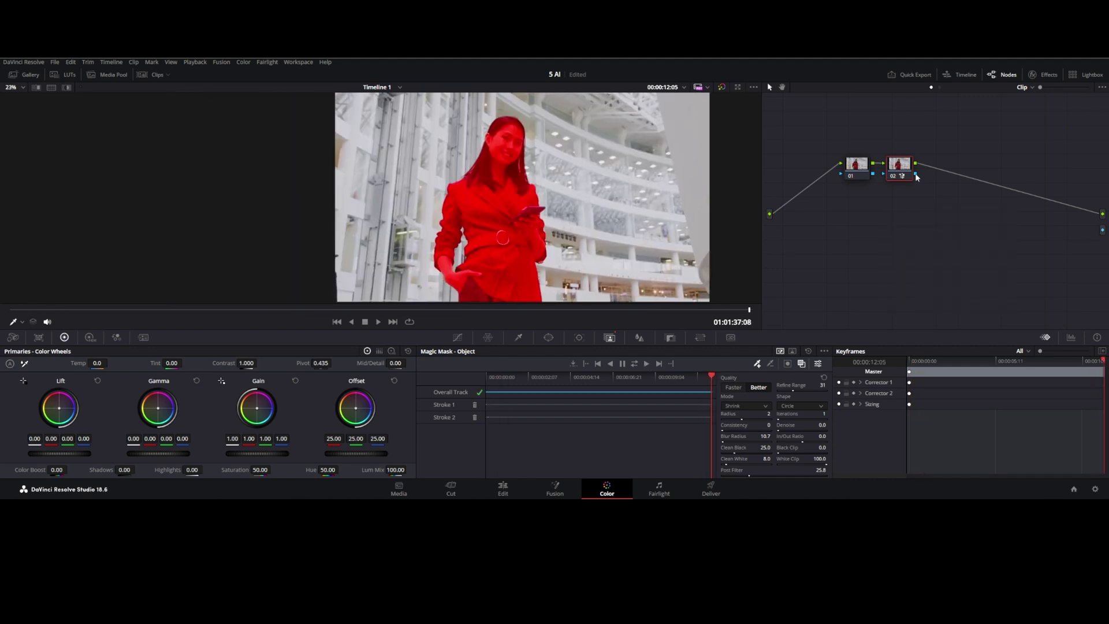
left_click_drag(916, 175, 1102, 231)
left_click(802, 364)
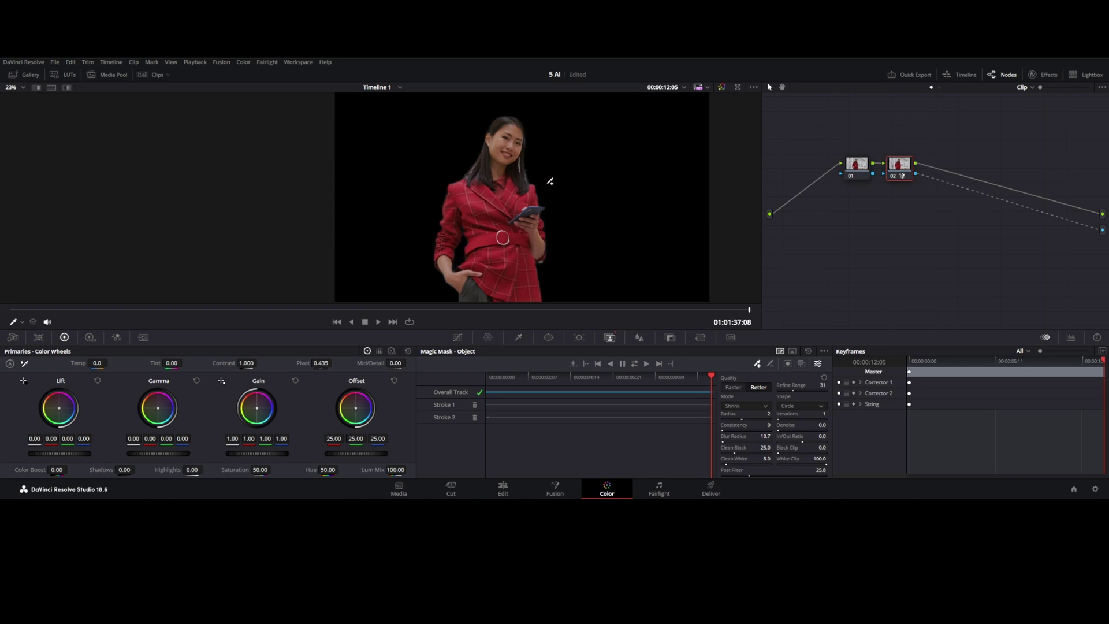
left_click(504, 488)
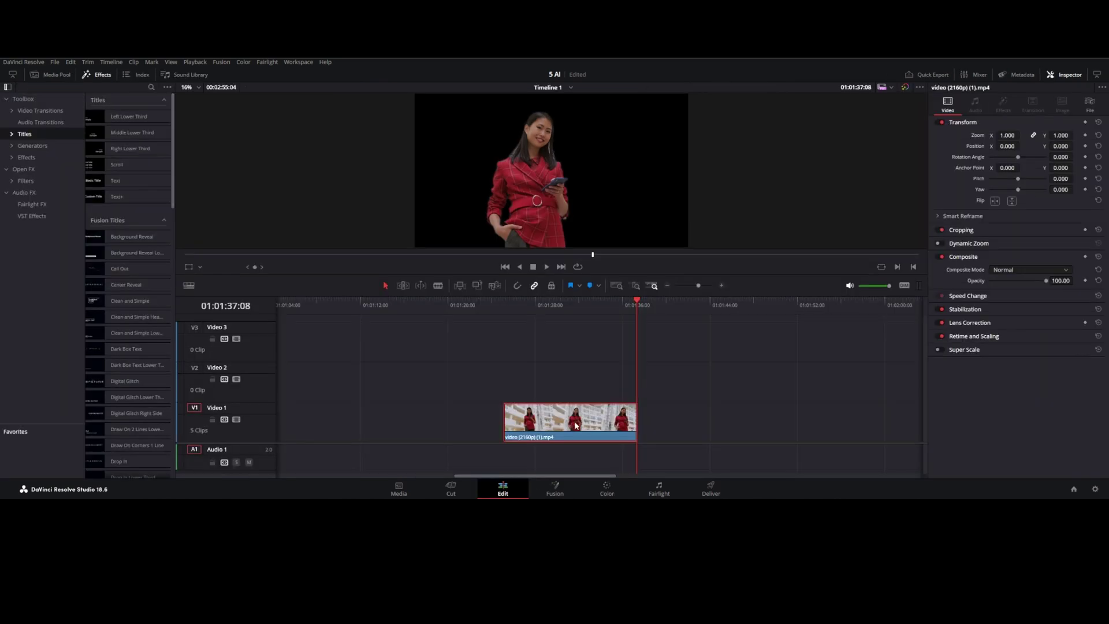
- Duplicate the woman-in-red clip onto the track above
left_click_drag(601, 422, 710, 394)
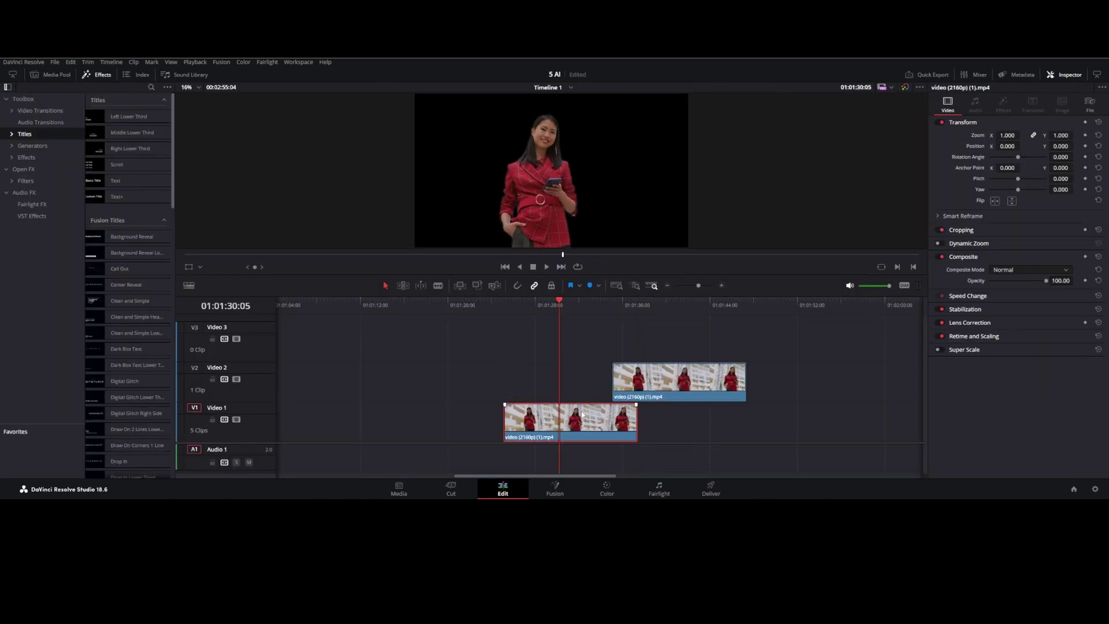
left_click(607, 488)
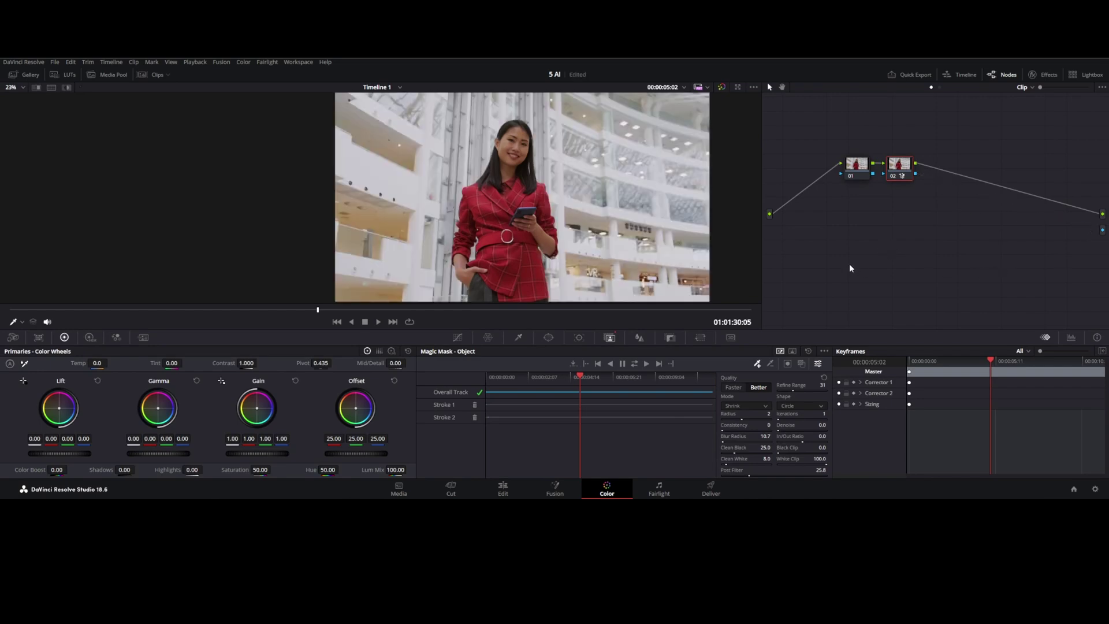
left_click(503, 488)
left_click_drag(827, 300, 820, 301)
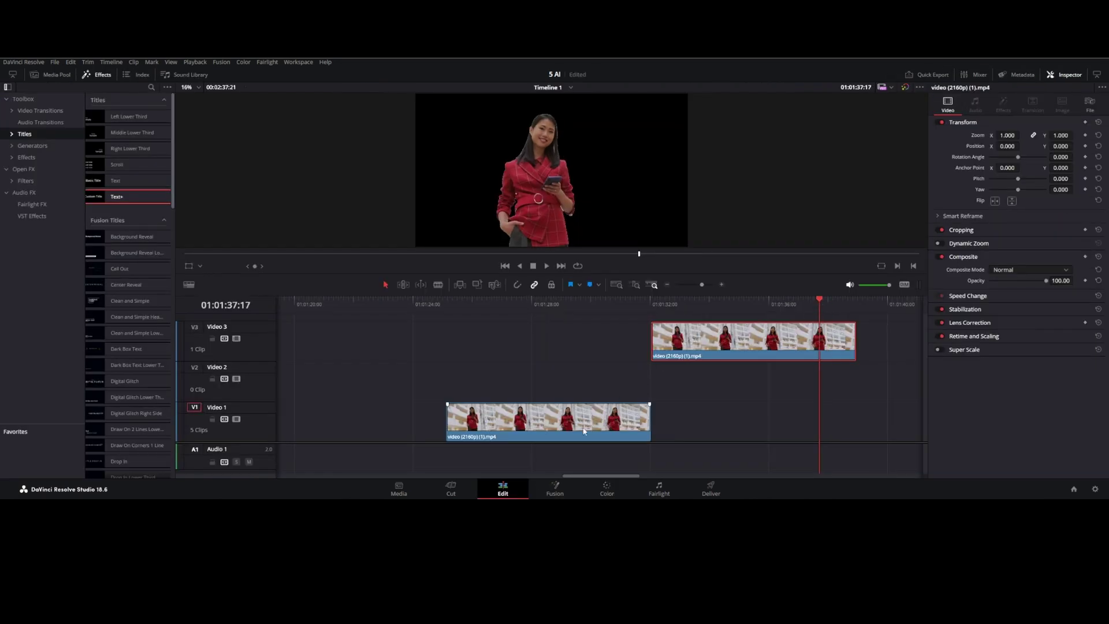
- Add a Text+ title on Video 2 and replace its placeholder text with RED
left_click_drag(112, 199, 520, 381)
left_click(515, 300)
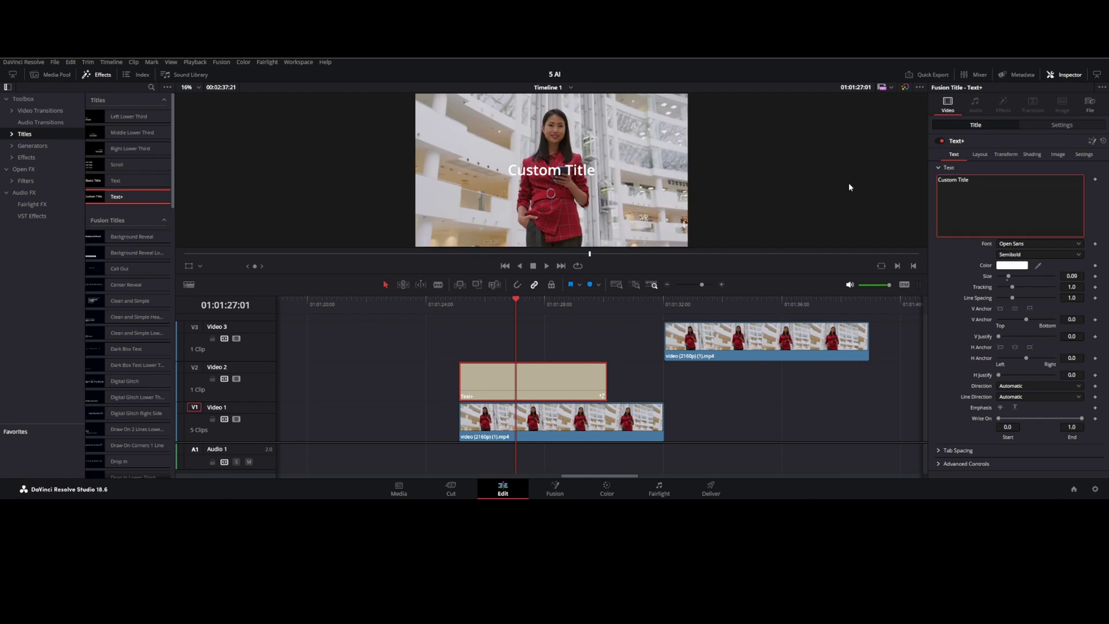
type("RED")
key("Left")
key("Left")
key("Left")
key("shift+Home")
key("BackSpace")
left_click(1040, 244)
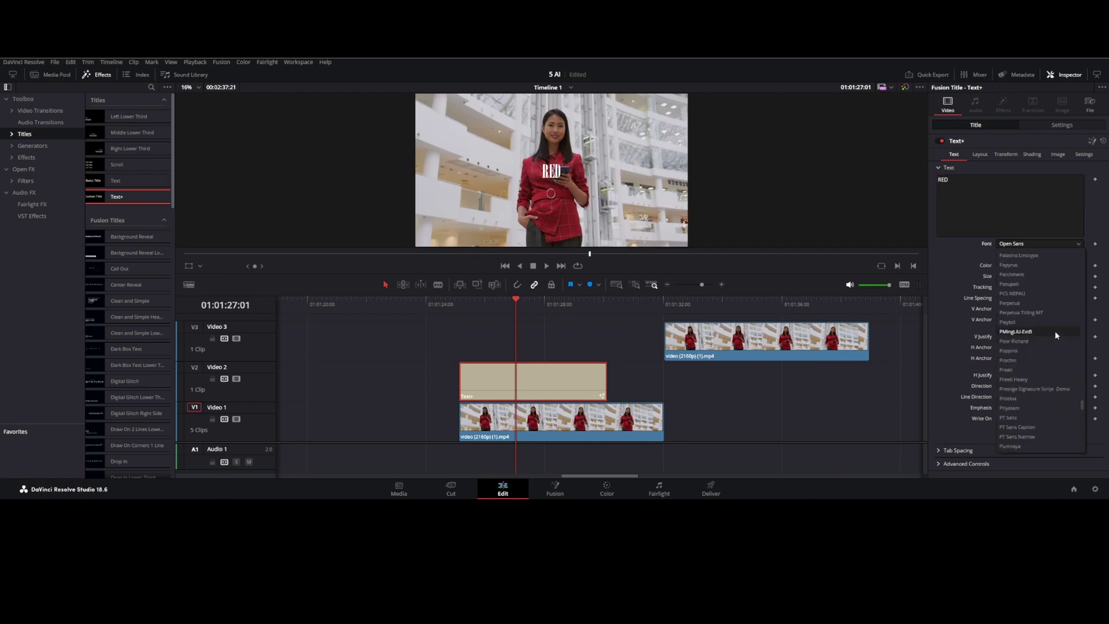